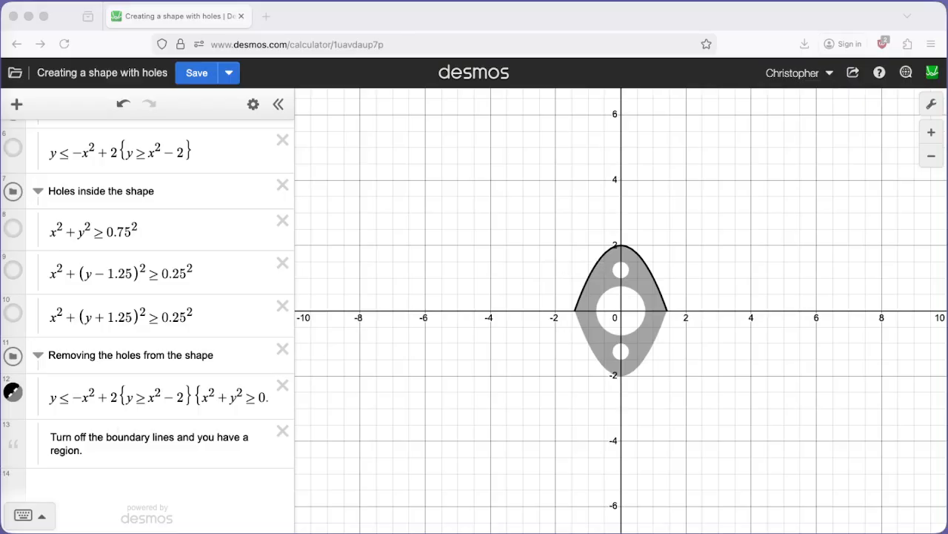
Hide the combined inequality with the holes and show the external boundaries y ≥ x² − 2 and y ≤ −x² + 2
left_click(11, 394)
left_click(11, 394)
scroll(116, 338, "up", 5)
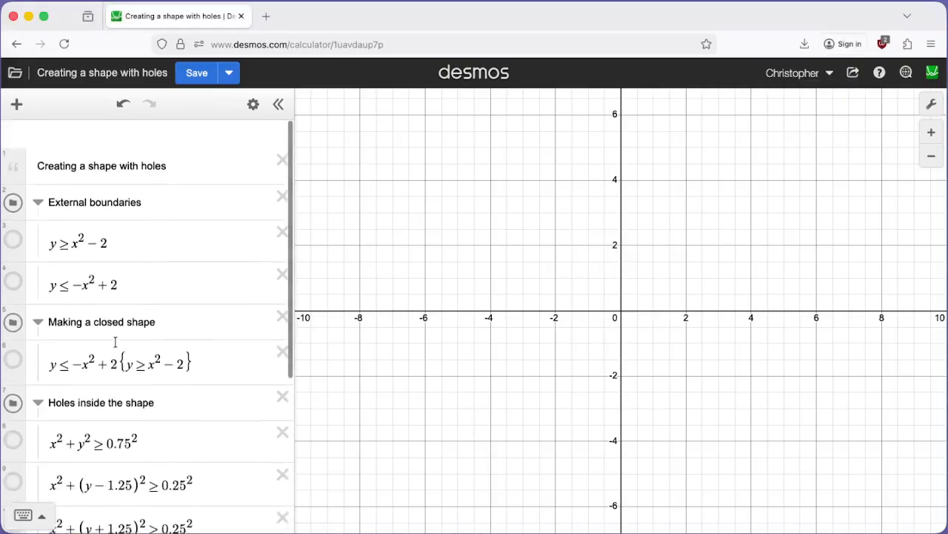
left_click(14, 213)
left_click(13, 253)
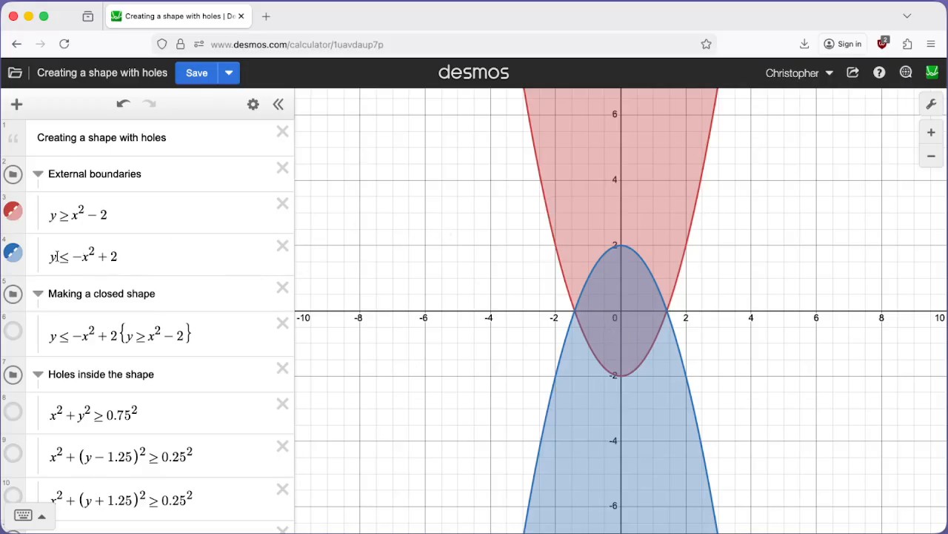
Highlight the boundary inequality y ≤ −x² + 2, and the matching part and the {y ≥ x² − 2} restriction in the closed-shape expression
left_click_drag(51, 257, 116, 255)
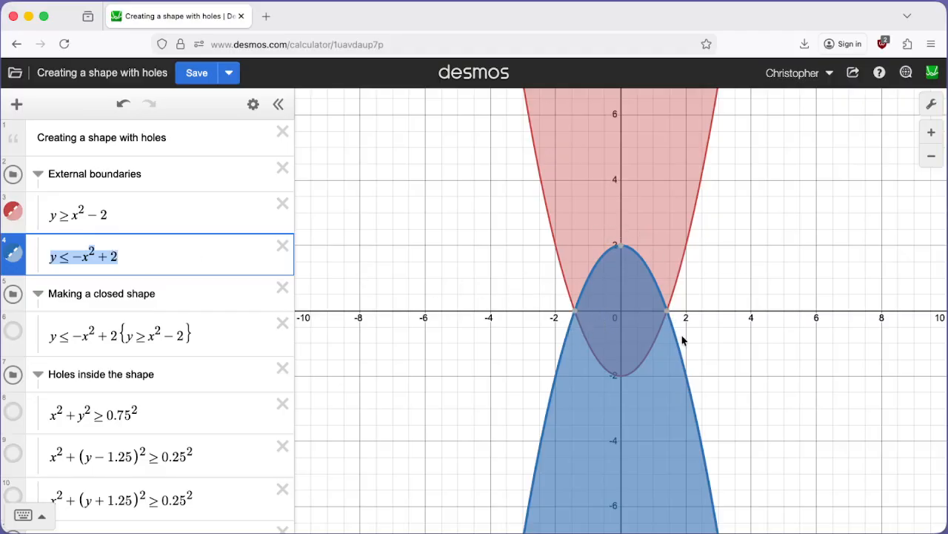
mouse_move(626, 251)
left_click_drag(117, 334, 40, 334)
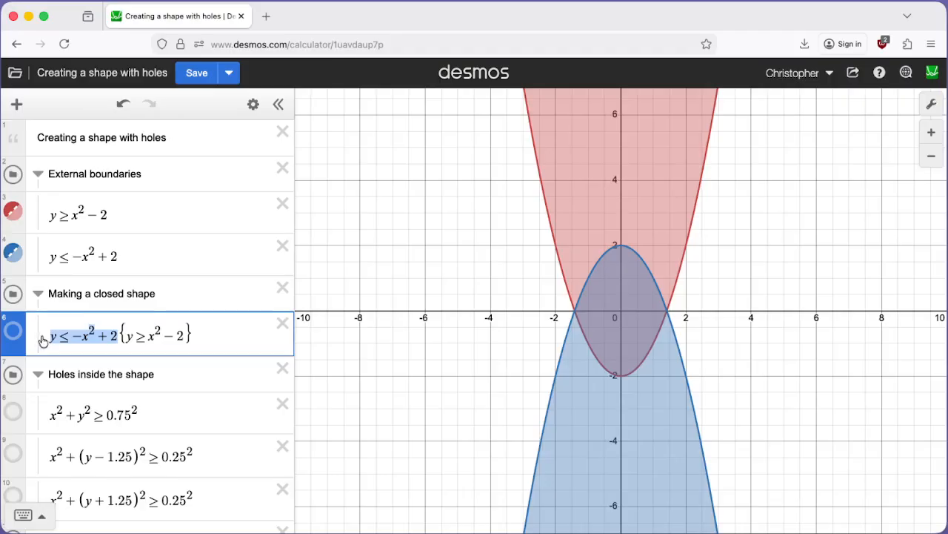
left_click_drag(120, 335, 147, 334)
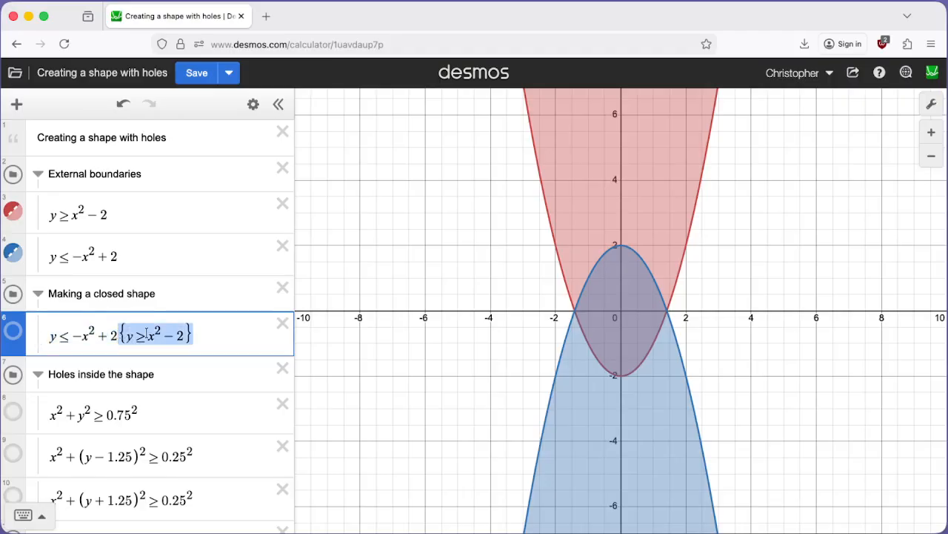
Show the closed shape y ≤ −x² + 2 {y ≥ x² − 2} and hide both external boundary inequalities
left_click(13, 332)
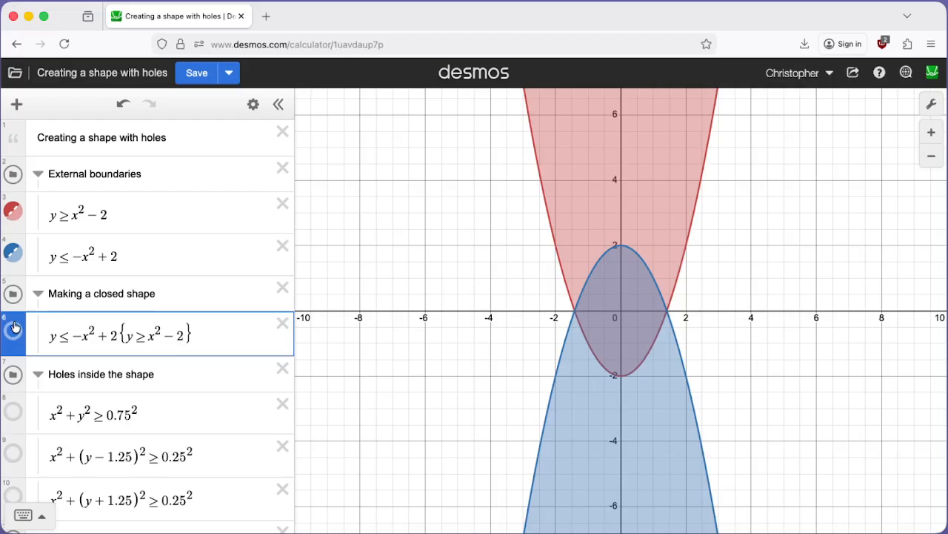
left_click(12, 252)
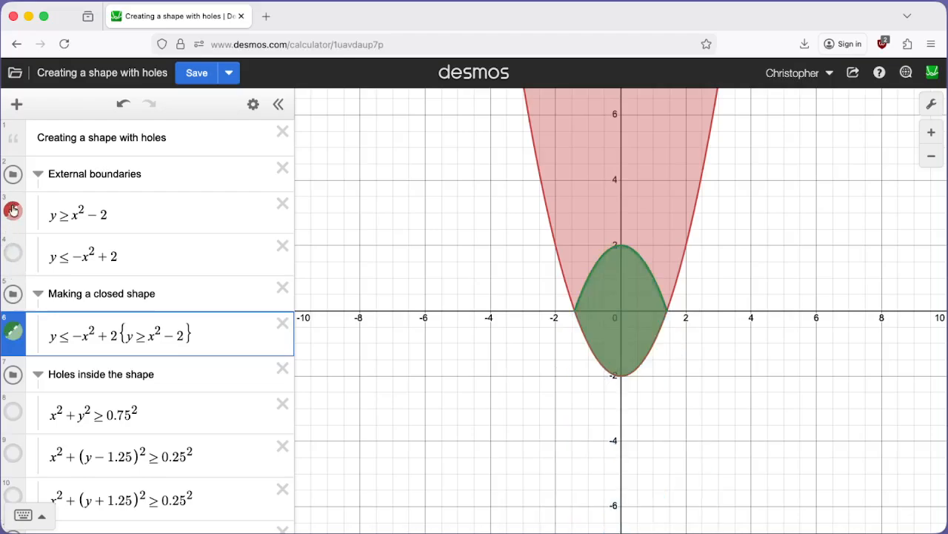
left_click(12, 211)
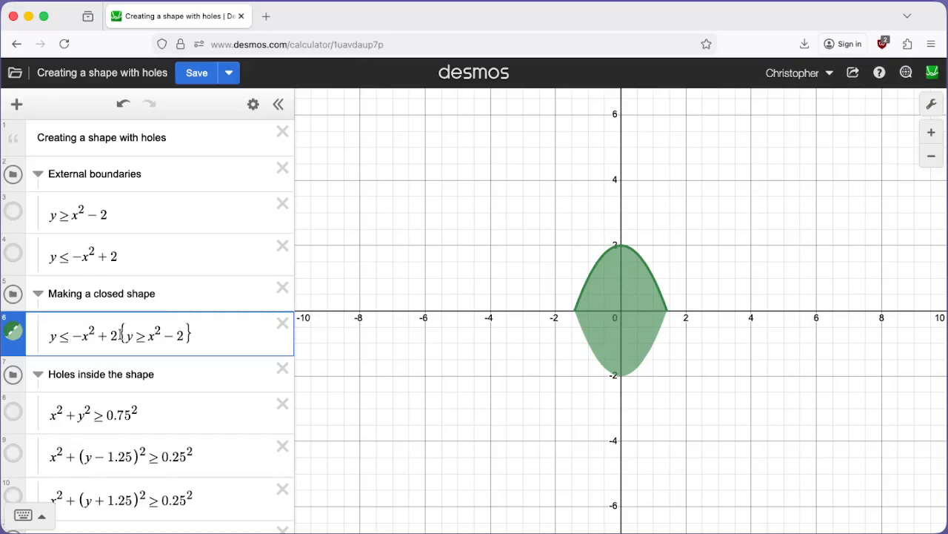
Compare the closed shape with the overlap of the two external boundaries by briefly showing both and hiding them again
left_click(13, 252)
left_click(12, 211)
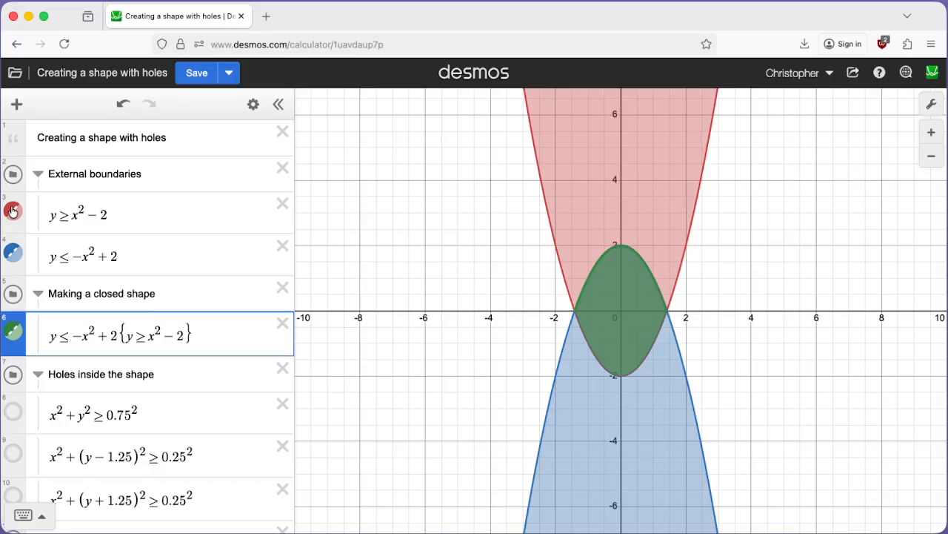
left_click(13, 211)
left_click(13, 253)
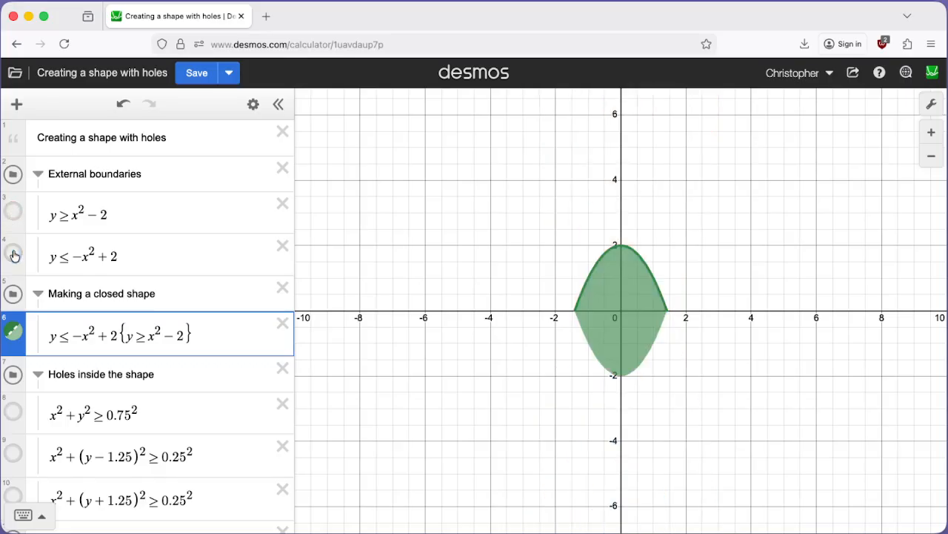
Preview each of the three circle inequalities under Holes inside the shape in turn, hiding each one after viewing it
scroll(148, 305, "down", 3)
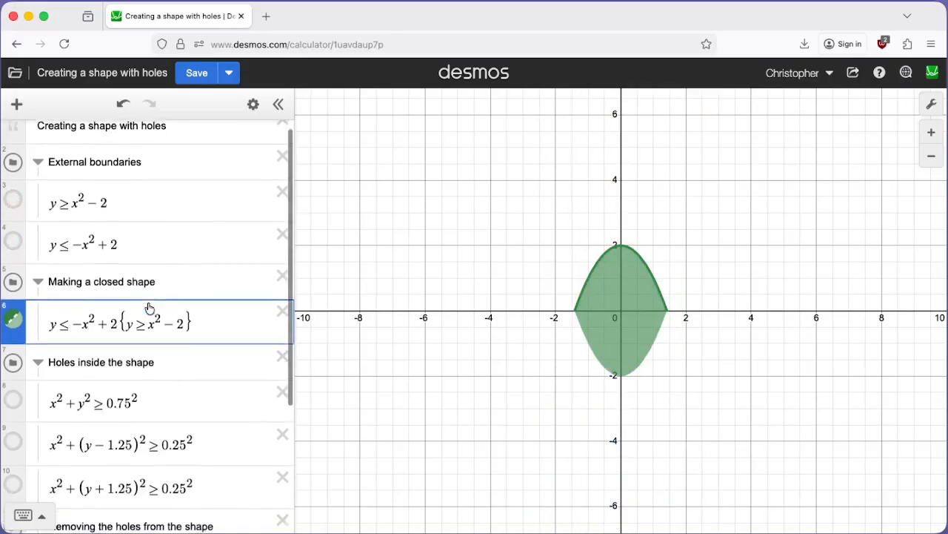
scroll(147, 304, "down", 1)
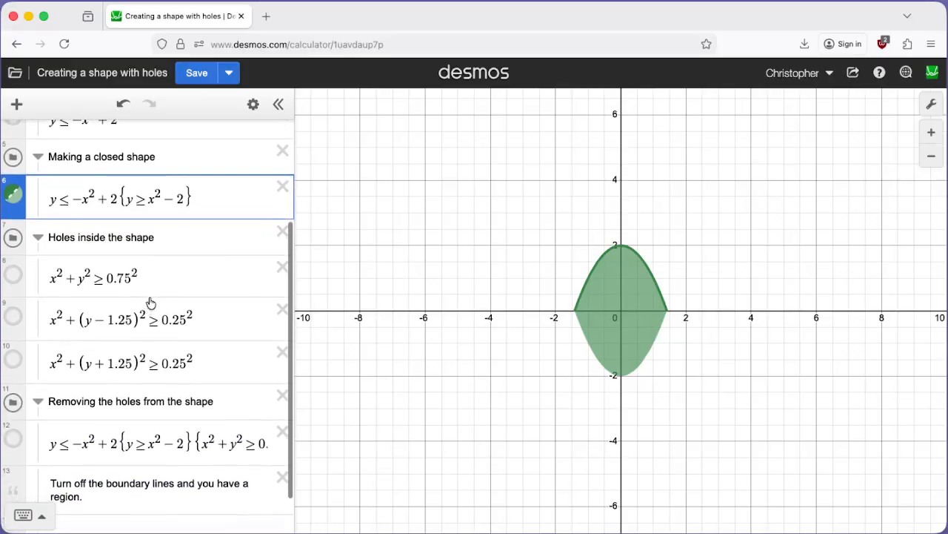
left_click(14, 274)
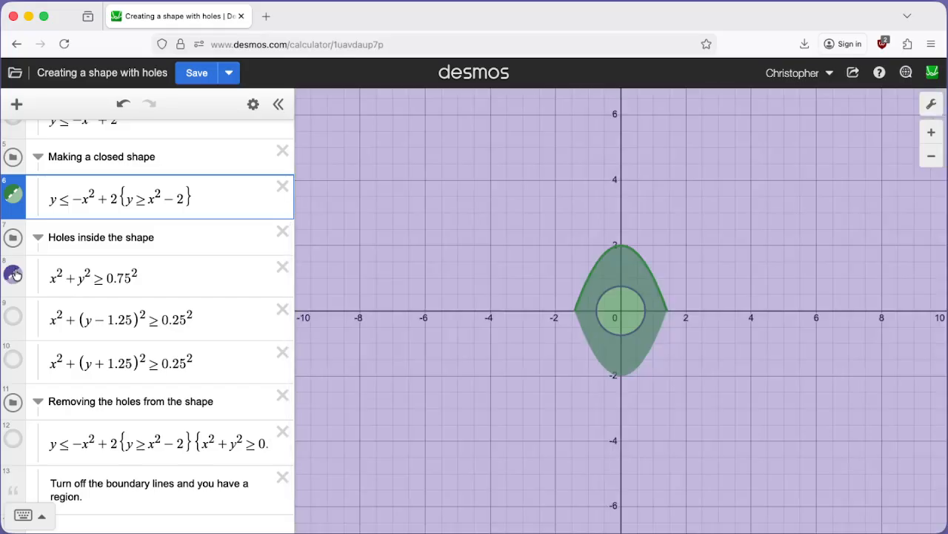
left_click(15, 274)
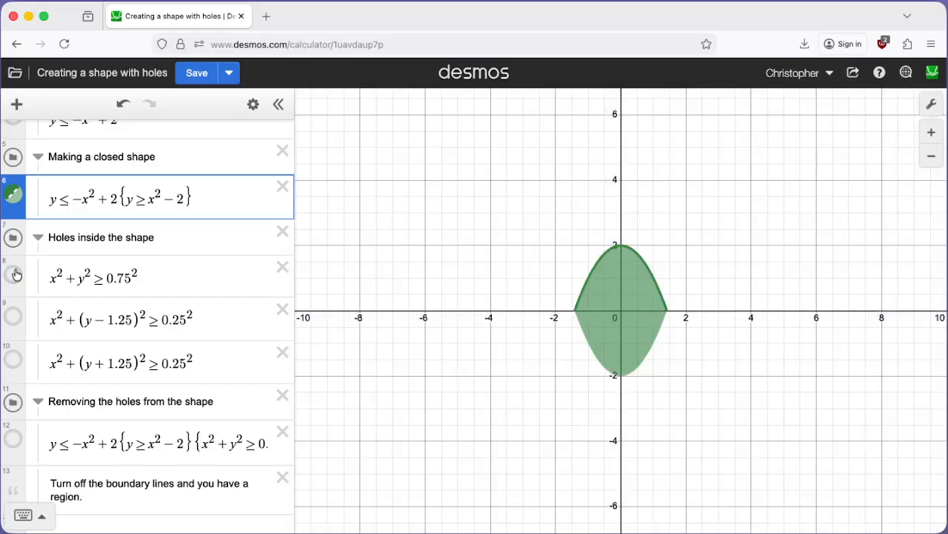
left_click(12, 319)
left_click(11, 323)
left_click(13, 359)
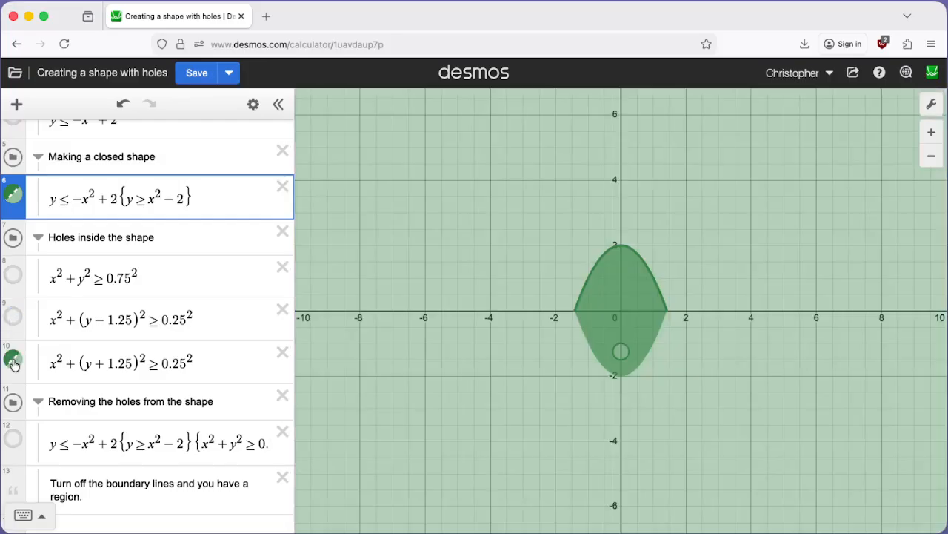
left_click(13, 359)
Show the central hole x² + y² ≥ 0.75² and highlight its squared radius and its inequality sign
left_click(13, 275)
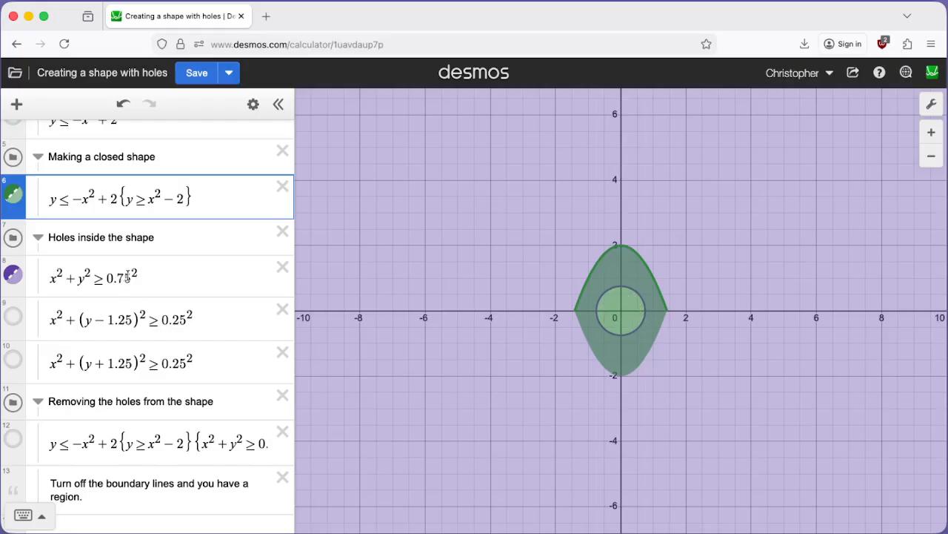
left_click_drag(132, 275, 108, 278)
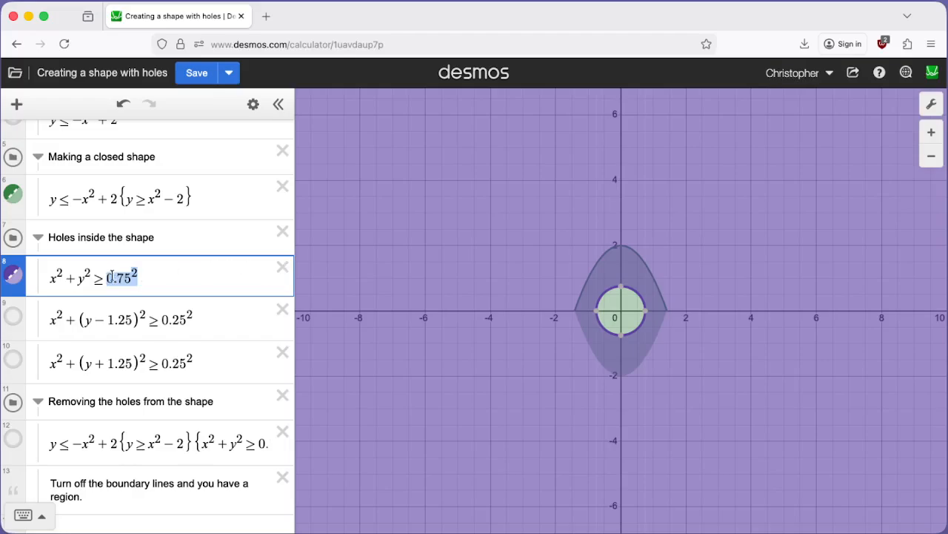
left_click_drag(102, 279, 92, 279)
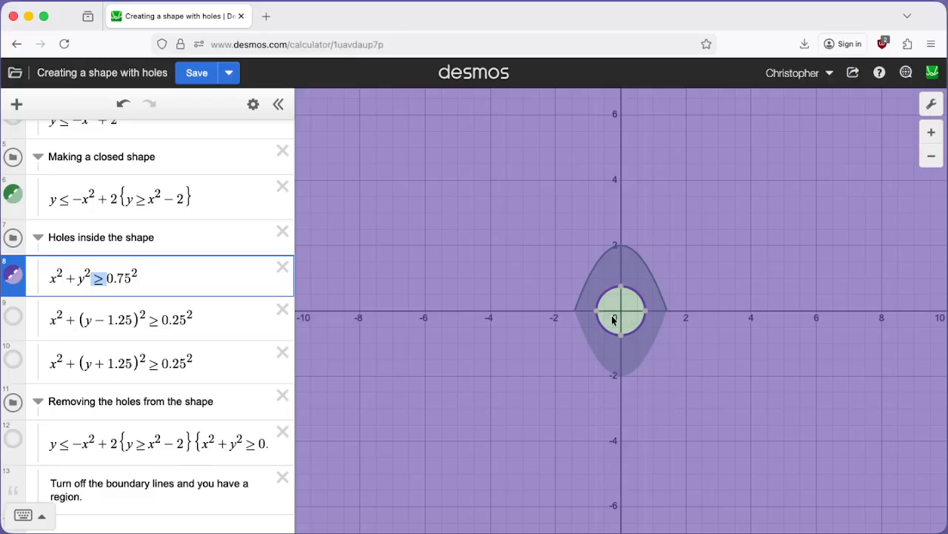
Remove the comparison sign from the central hole's inequality and re-enter it as ≥
left_click(103, 278)
key("BackSpace")
type("=")
key("BackSpace")
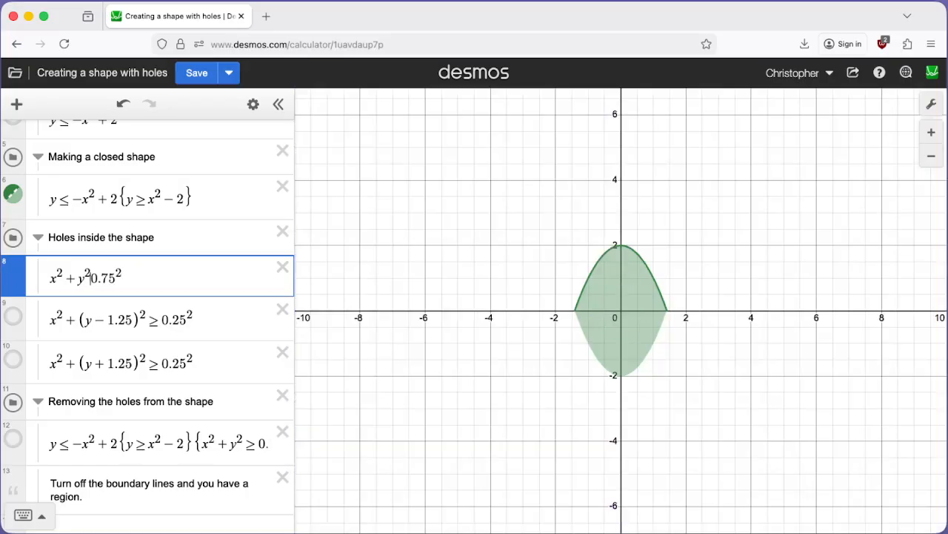
type(">")
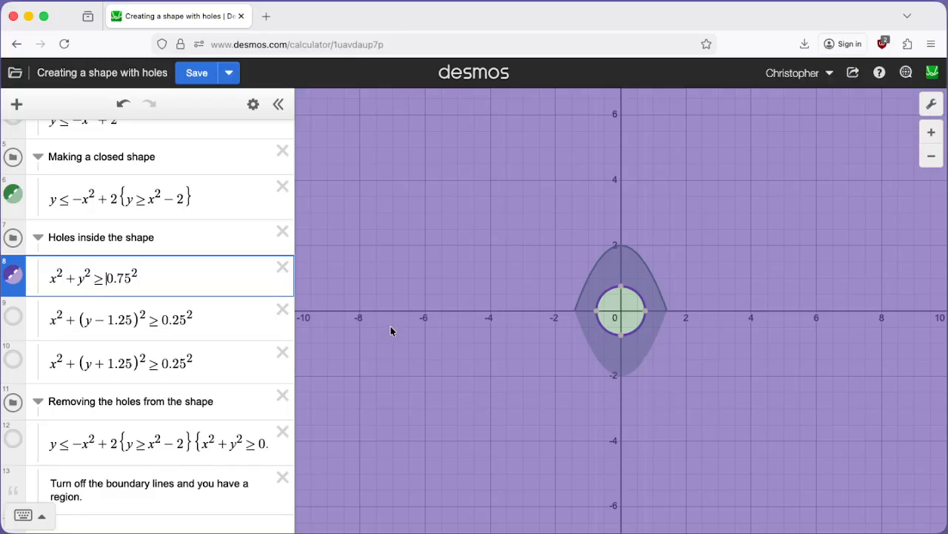
Examine the two small holes centred at y = 1.25 and y = −1.25 with the central hole hidden, and hide both again
left_click(15, 321)
left_click(13, 275)
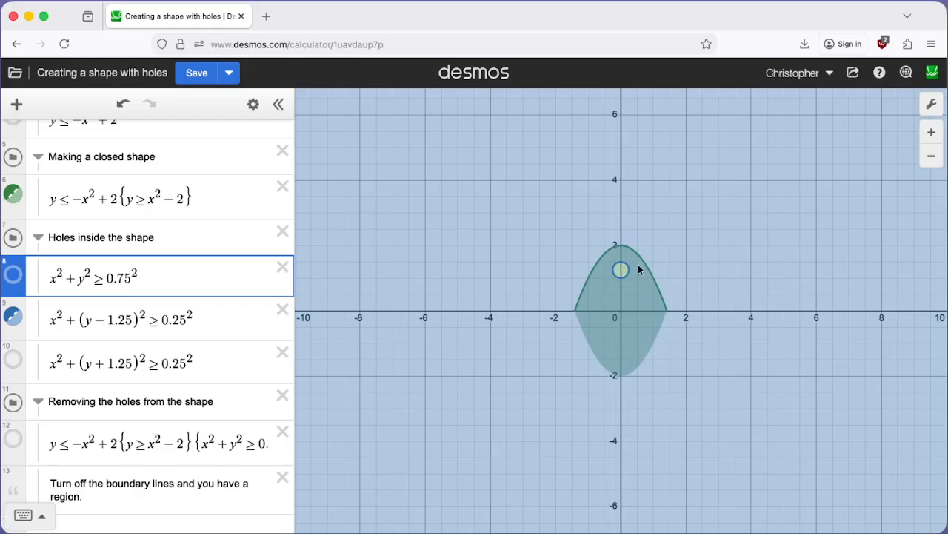
left_click(13, 360)
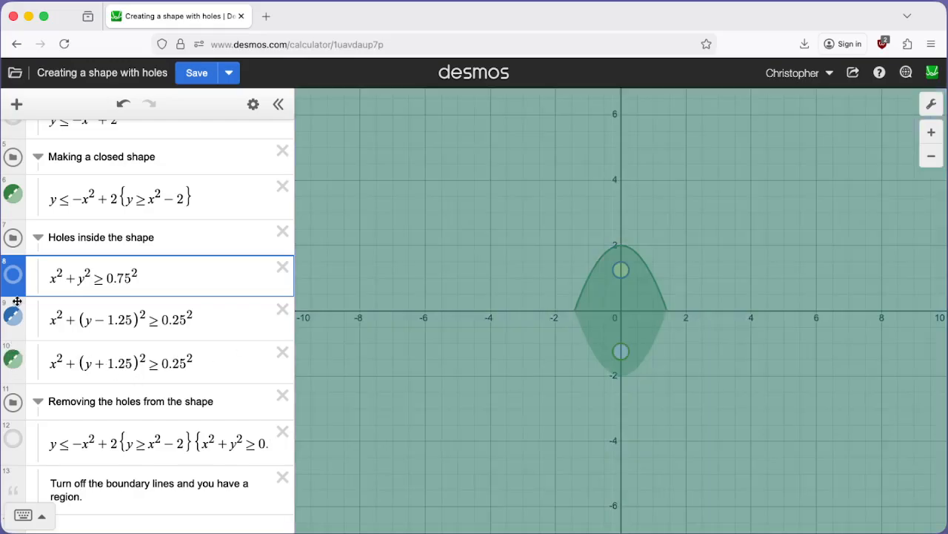
left_click(14, 315)
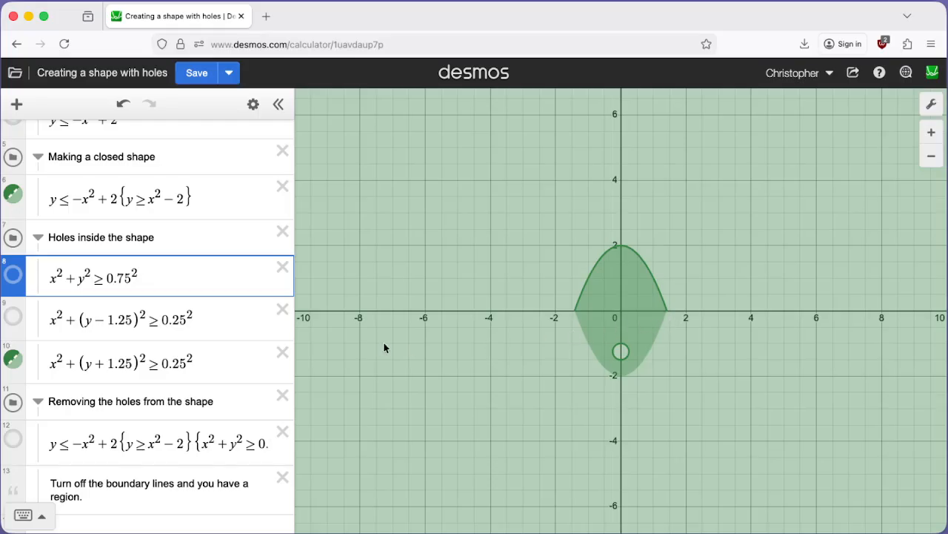
left_click(13, 359)
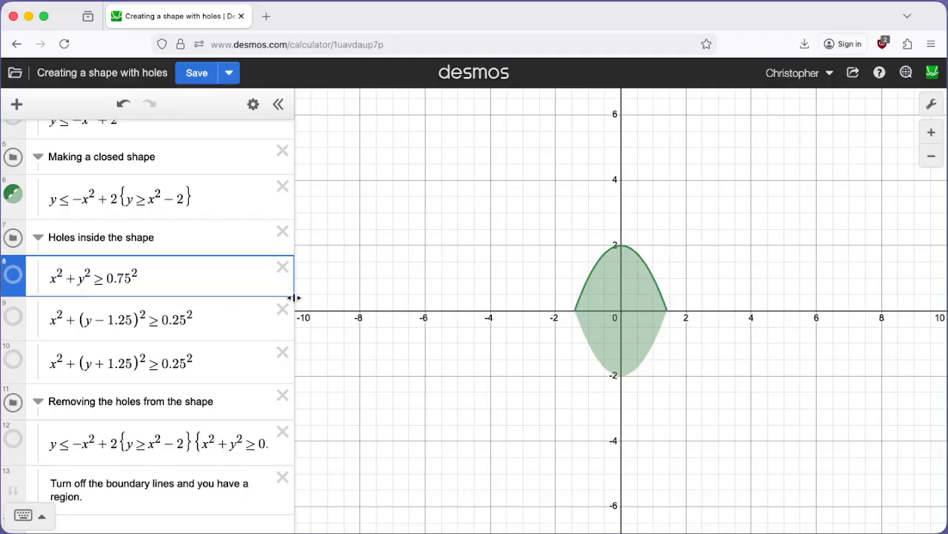
Widen the expression list and highlight the closed-shape part and the circle restrictions inside the combined inequality
left_click_drag(294, 297, 665, 290)
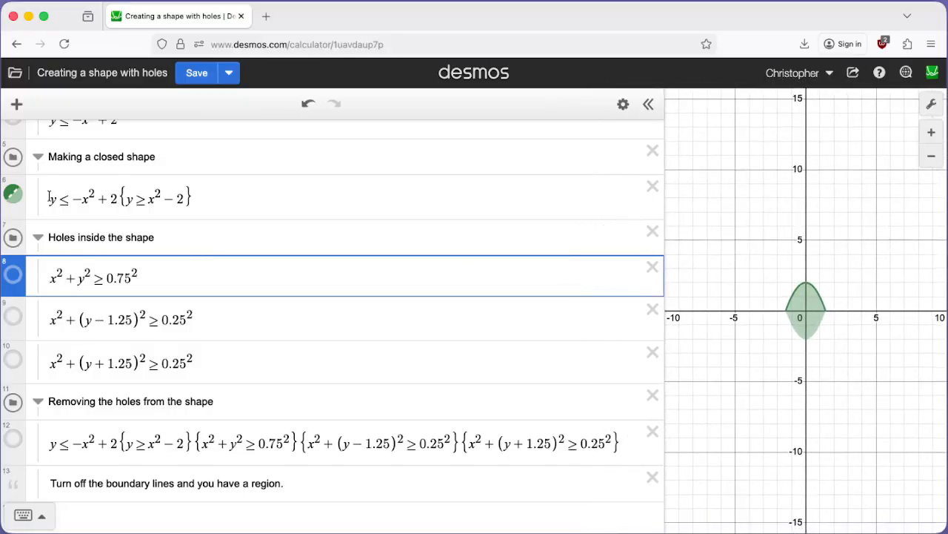
left_click_drag(48, 198, 226, 195)
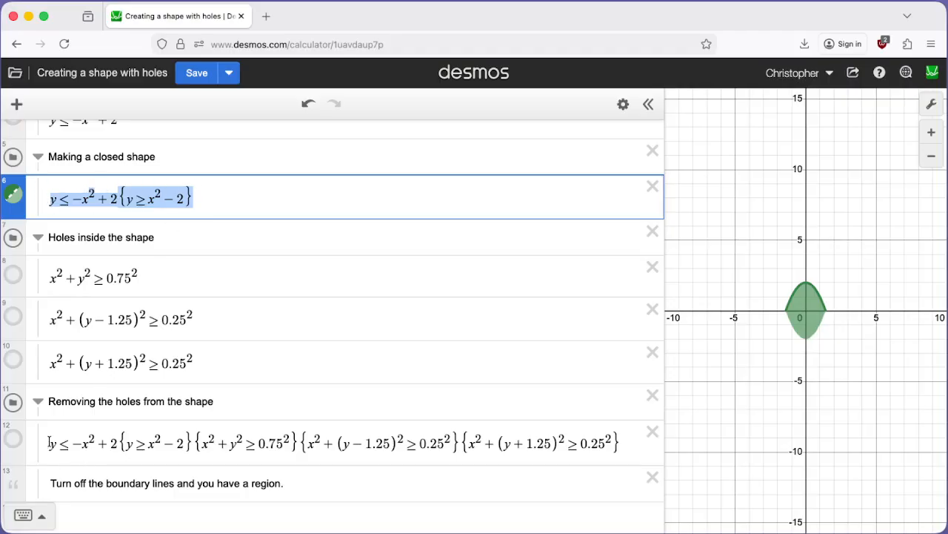
left_click_drag(49, 444, 179, 442)
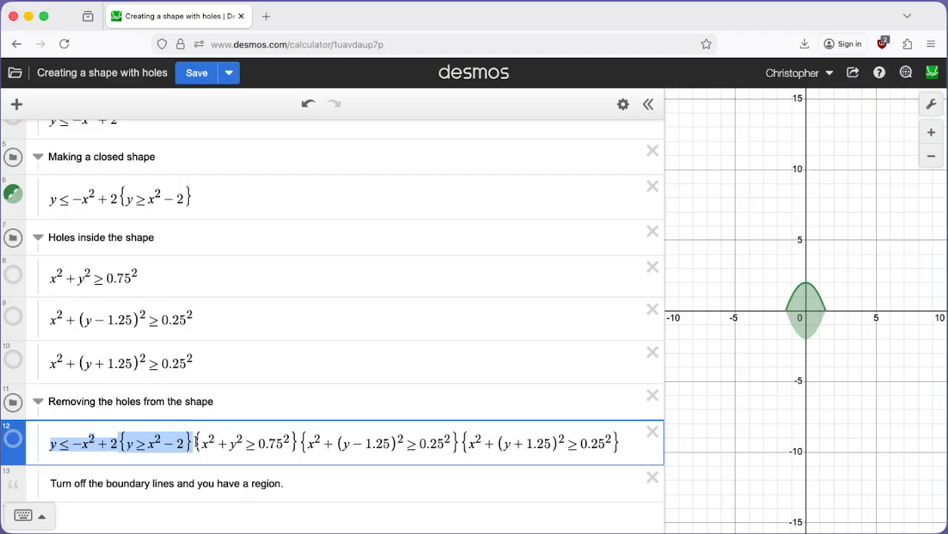
left_click_drag(196, 443, 299, 439)
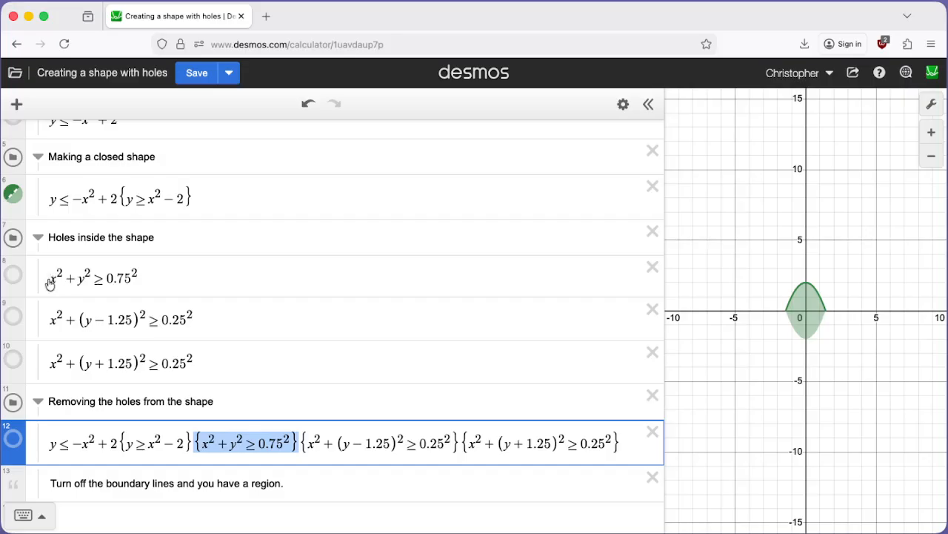
left_click(134, 278)
left_click_drag(299, 445, 487, 443)
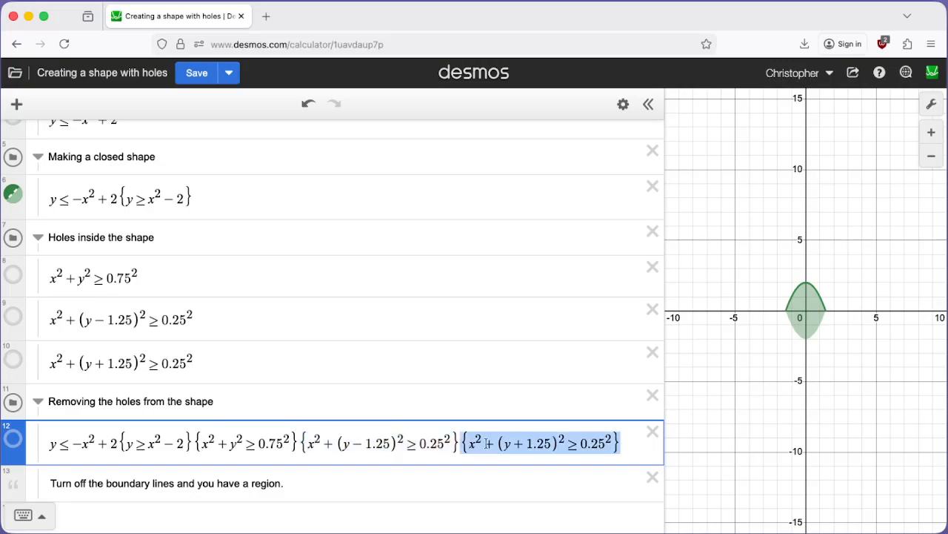
Show the combined inequality with the three hole restrictions, narrow the expression list, and hide the plain closed shape
left_click(12, 438)
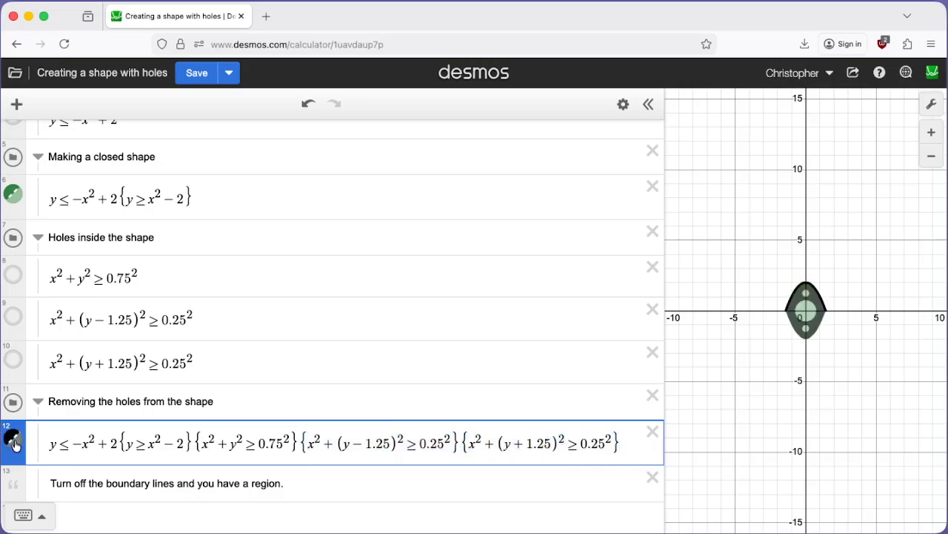
left_click_drag(665, 295, 237, 302)
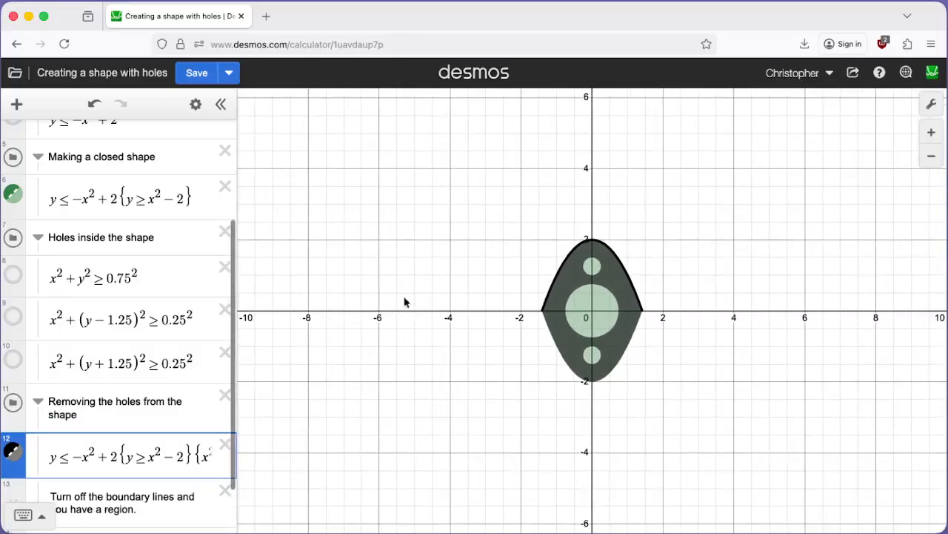
left_click(14, 195)
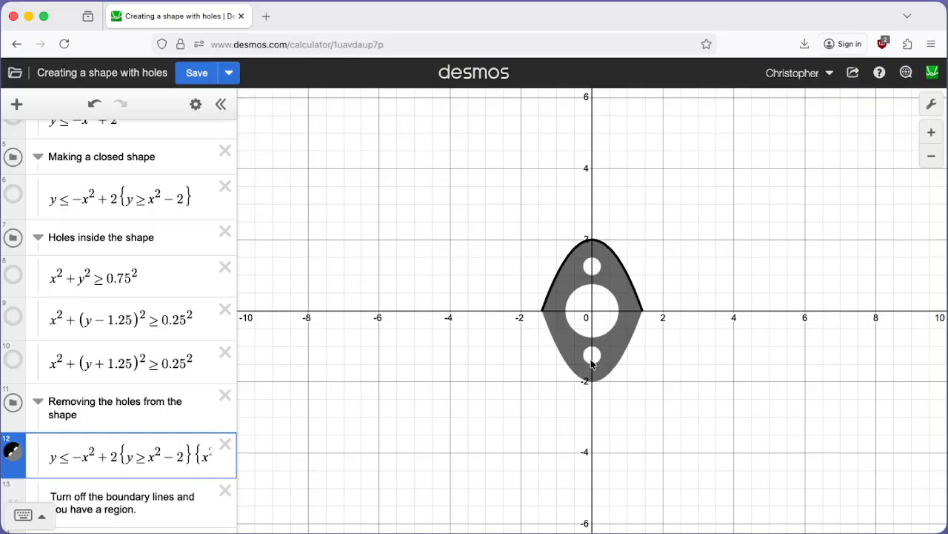
Review the expression list and highlight the note about turning off the boundary lines to get a region
scroll(134, 391, "up", 1)
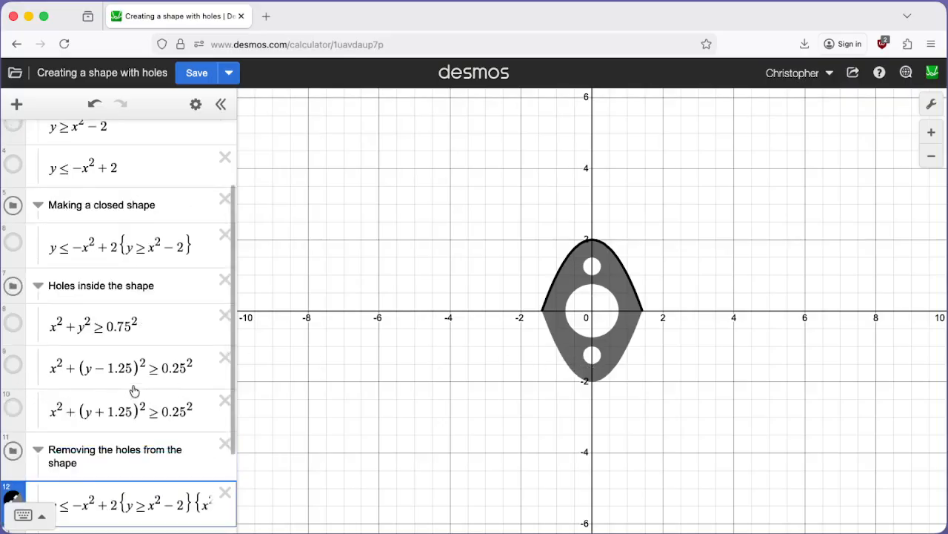
scroll(134, 391, "down", 3)
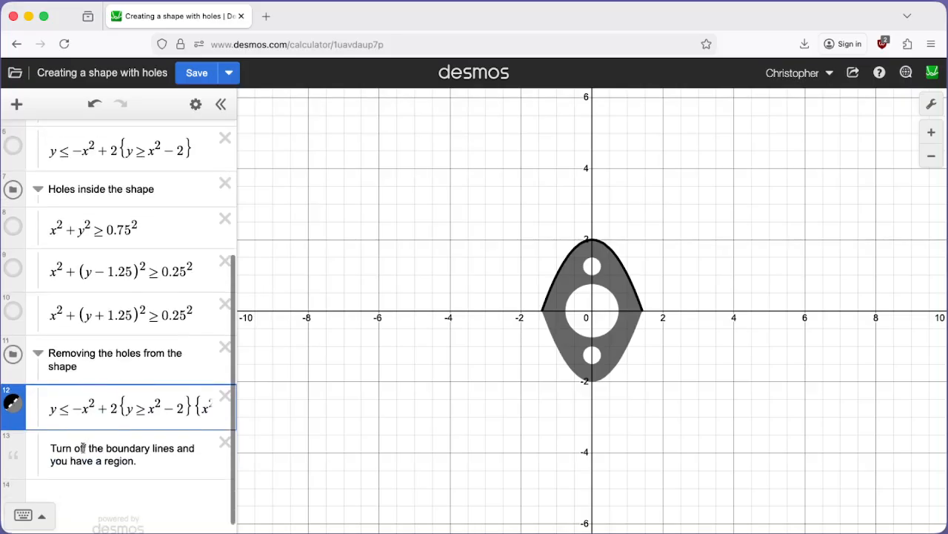
left_click_drag(52, 448, 141, 461)
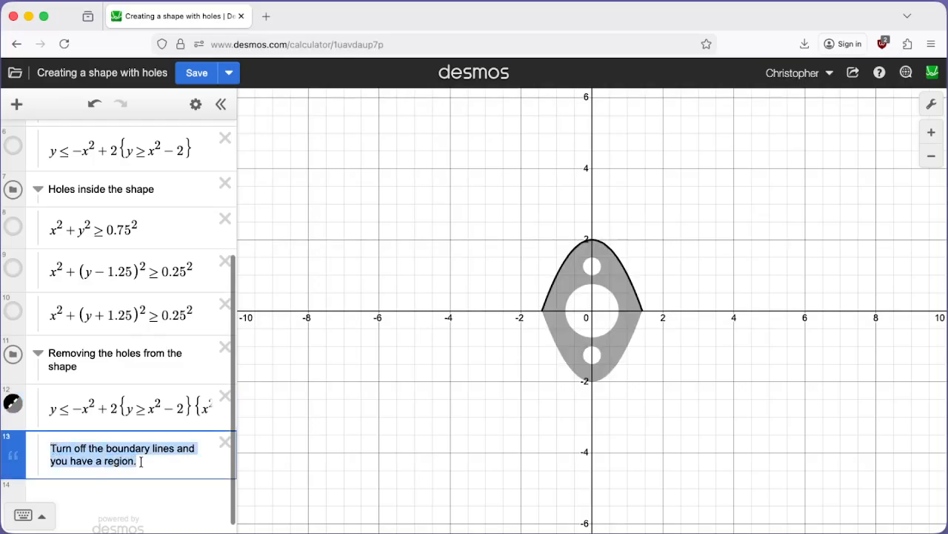
Turn off the boundary lines of the combined inequality and hide the graph's grid, x-axis and y-axis
left_click(14, 406)
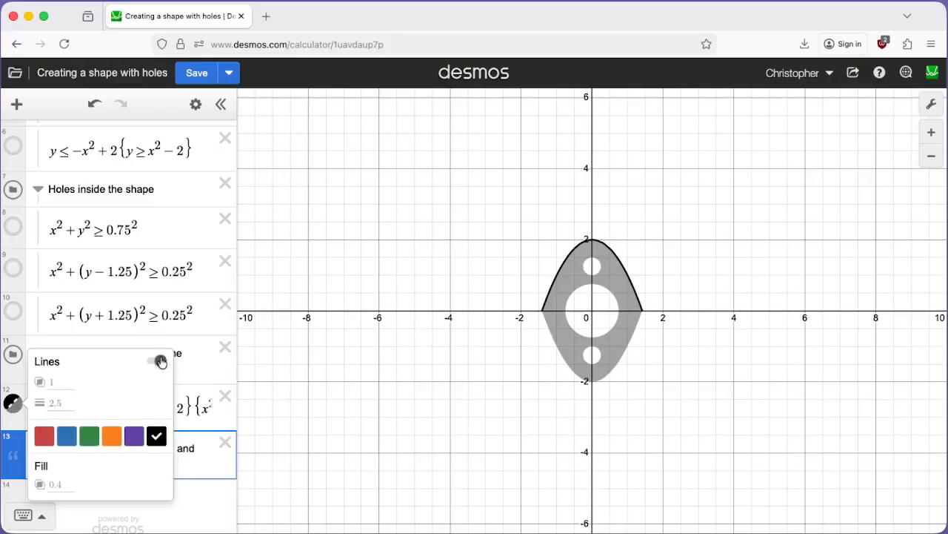
left_click(160, 361)
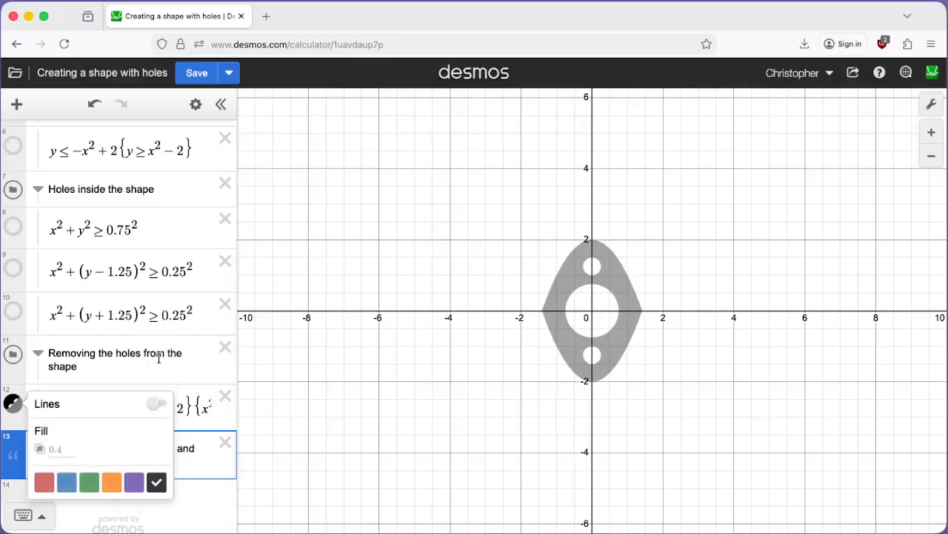
left_click(932, 106)
left_click(732, 181)
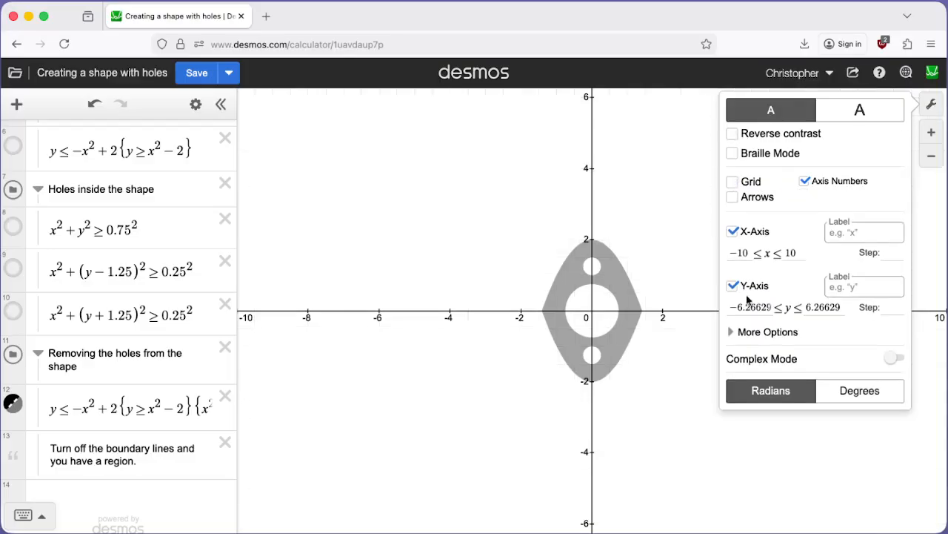
left_click(733, 232)
left_click(733, 286)
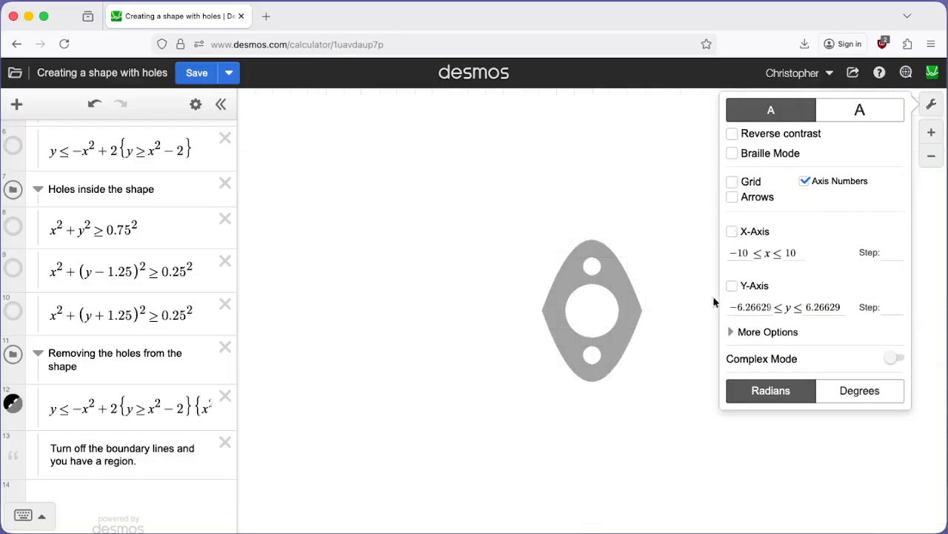
left_click(677, 371)
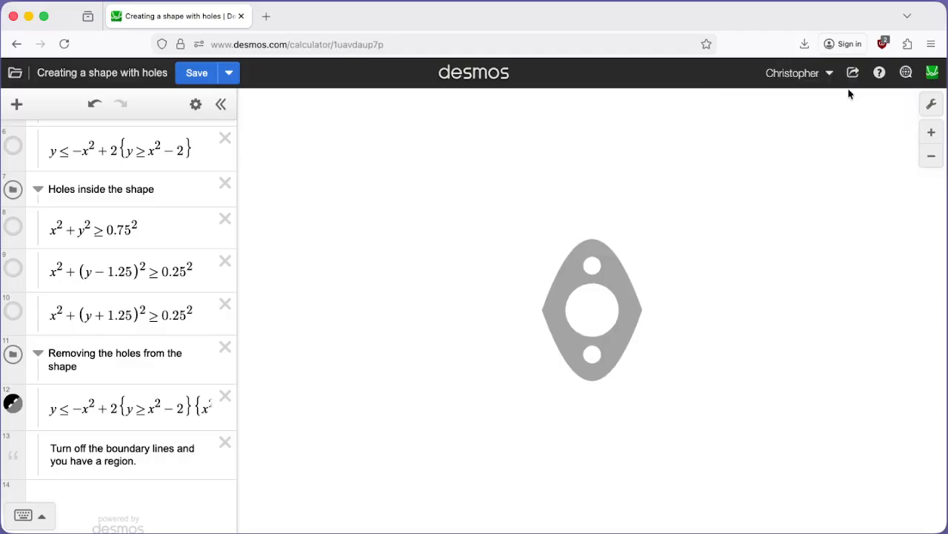
Export the graph of the shape with holes as an SVG image and download it
scroll(589, 316, "up", 3)
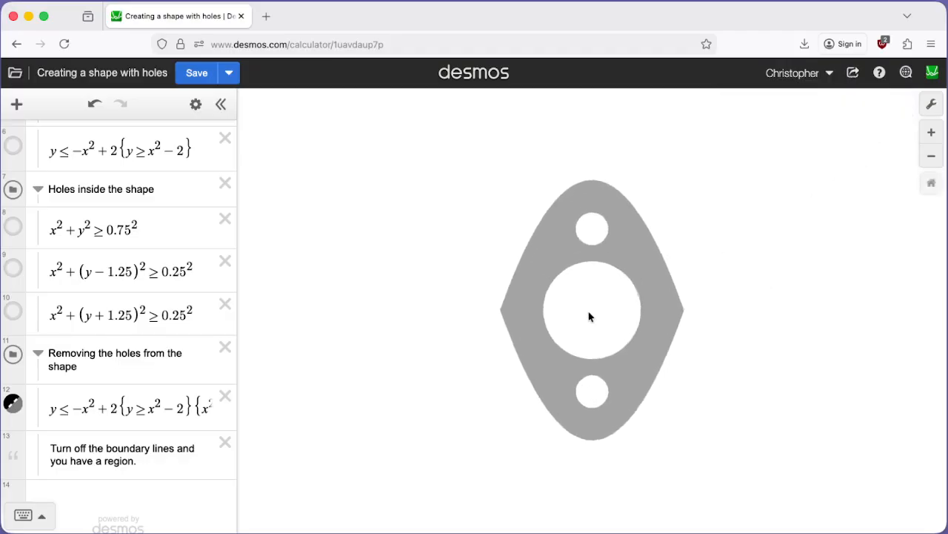
left_click(852, 74)
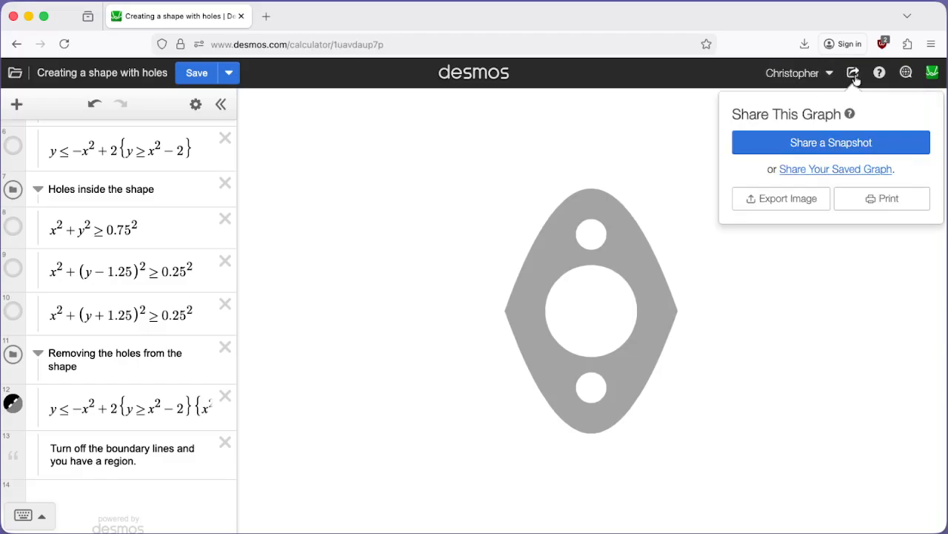
left_click(807, 196)
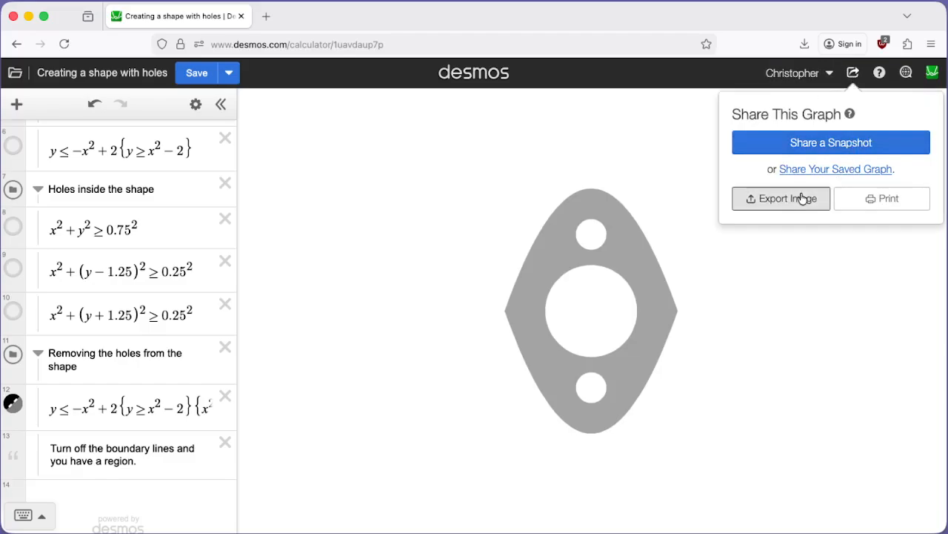
left_click(664, 197)
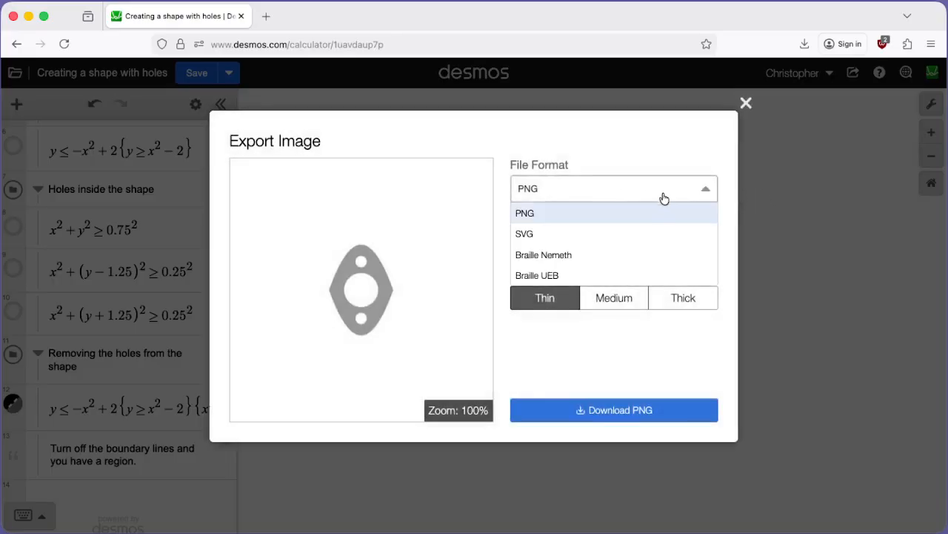
left_click(621, 233)
left_click(629, 417)
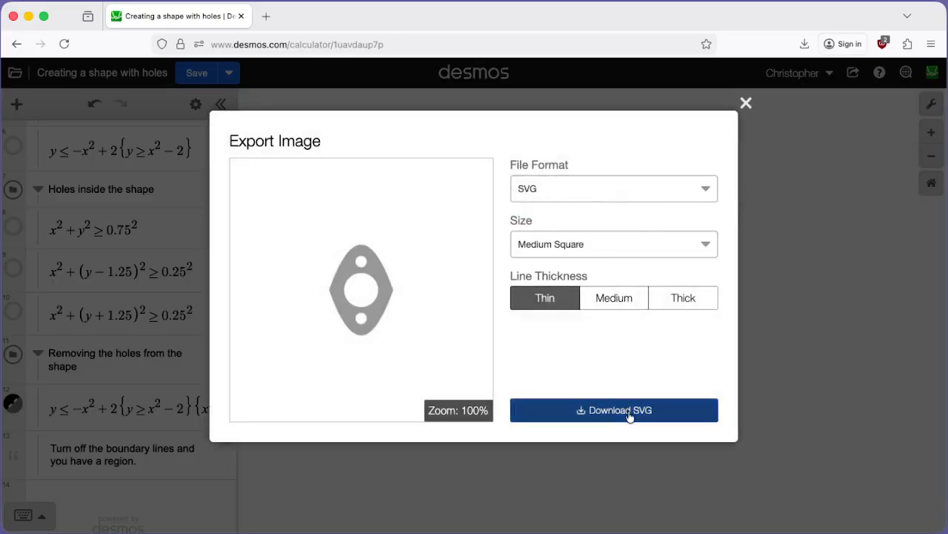
left_click(810, 294)
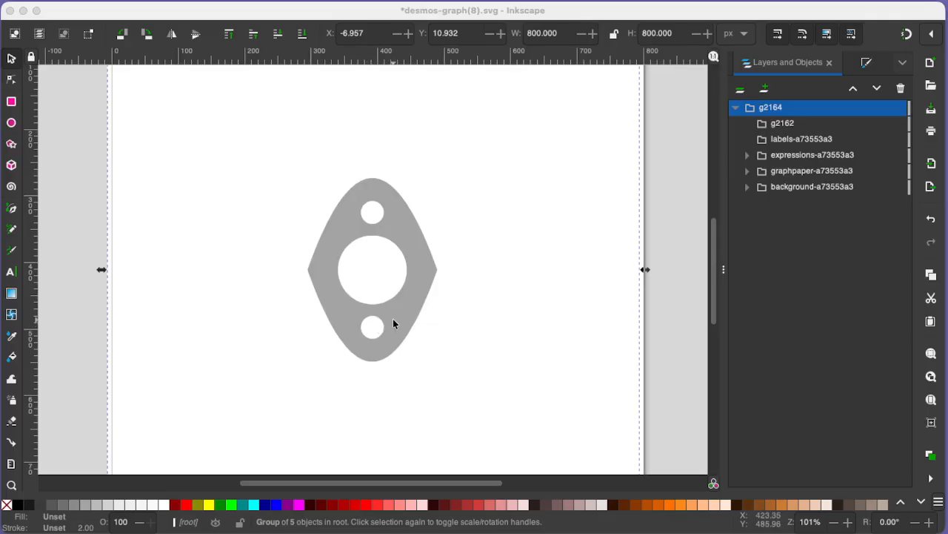
In Inkscape, delete the g2162, labels-a73553a3 and graphpaper-a73553a3 groups from the imported Desmos drawing
left_click(749, 159)
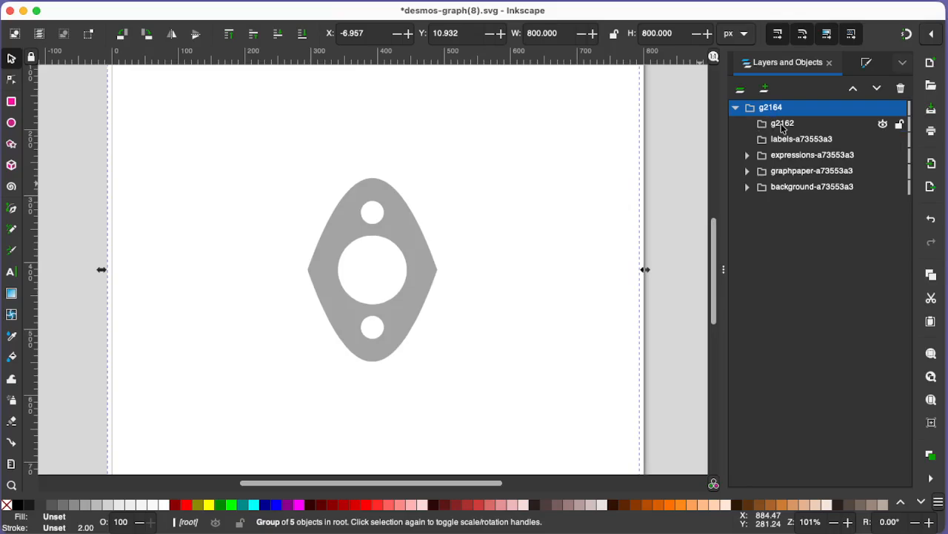
left_click(782, 124)
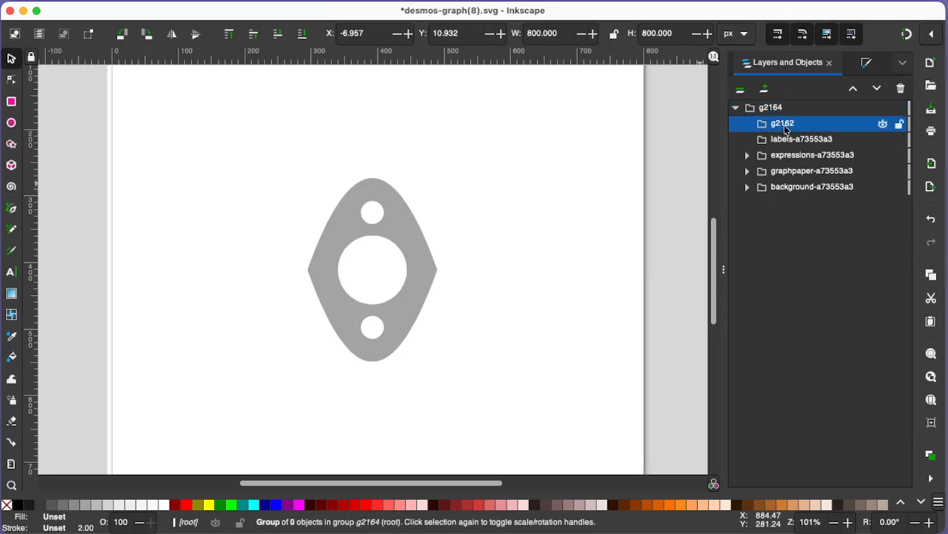
key("Delete")
left_click(786, 124)
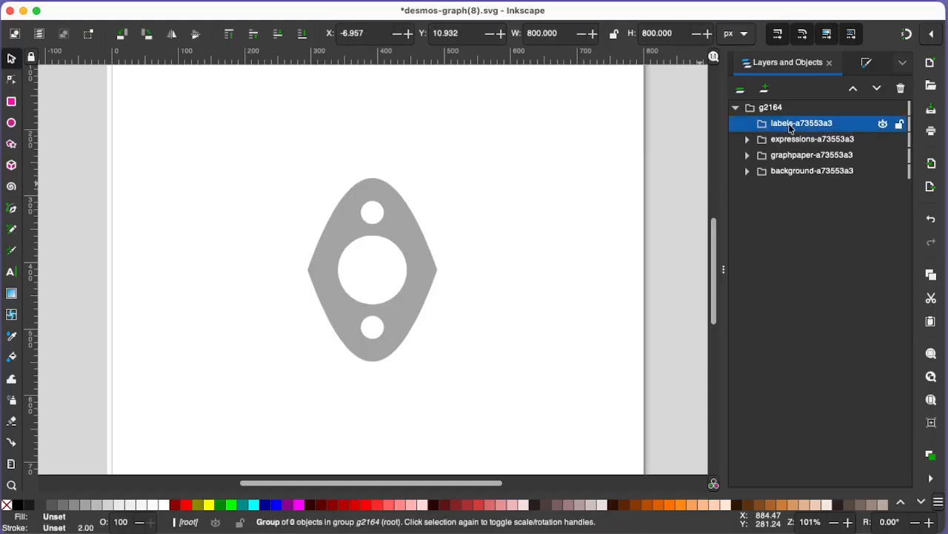
key("Delete")
left_click(789, 139)
key("Delete")
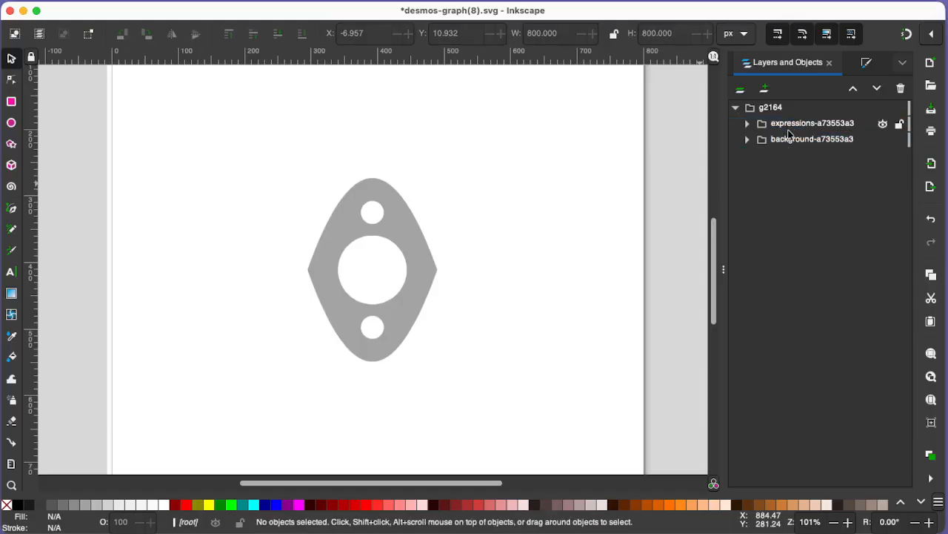
Expand the expressions group down to the sketch paths and delete the background-a73553a3 group
left_click(790, 126)
left_click(790, 140)
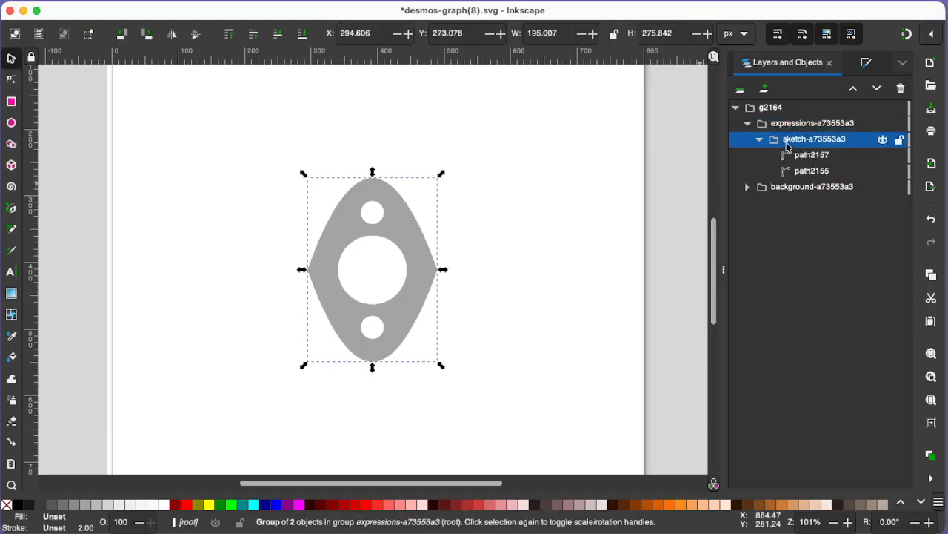
left_click(799, 189)
key("Delete")
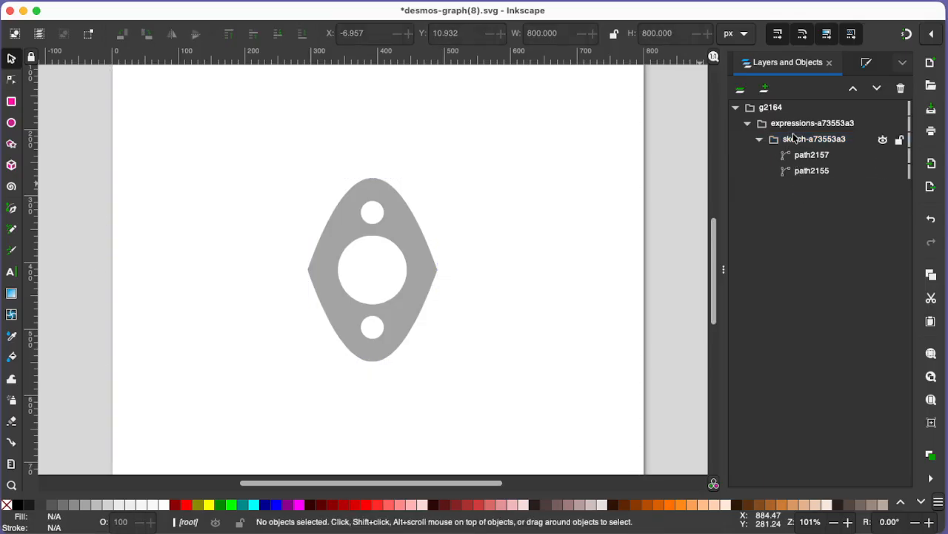
Start the Hatch fill extension on the sketch-a73553a3 group with live preview enabled
left_click(793, 138)
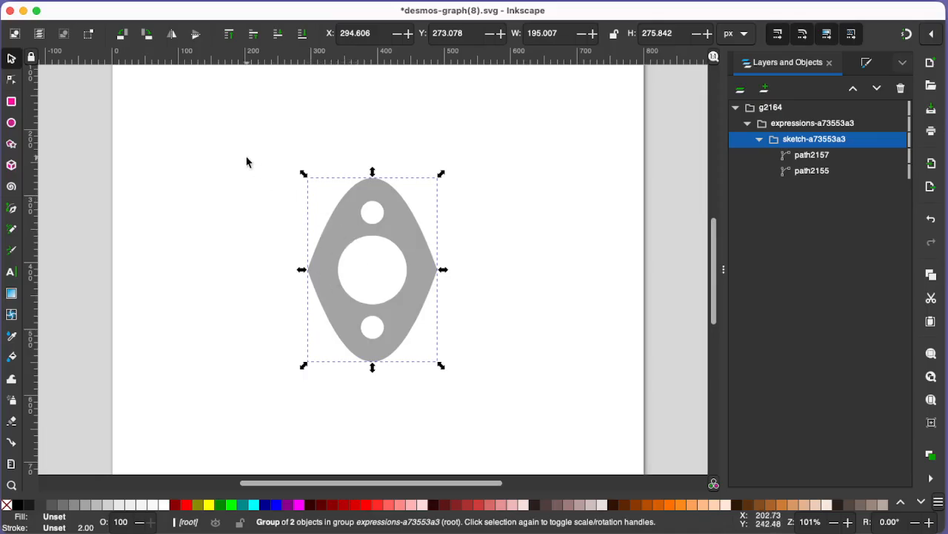
left_click(1, 1)
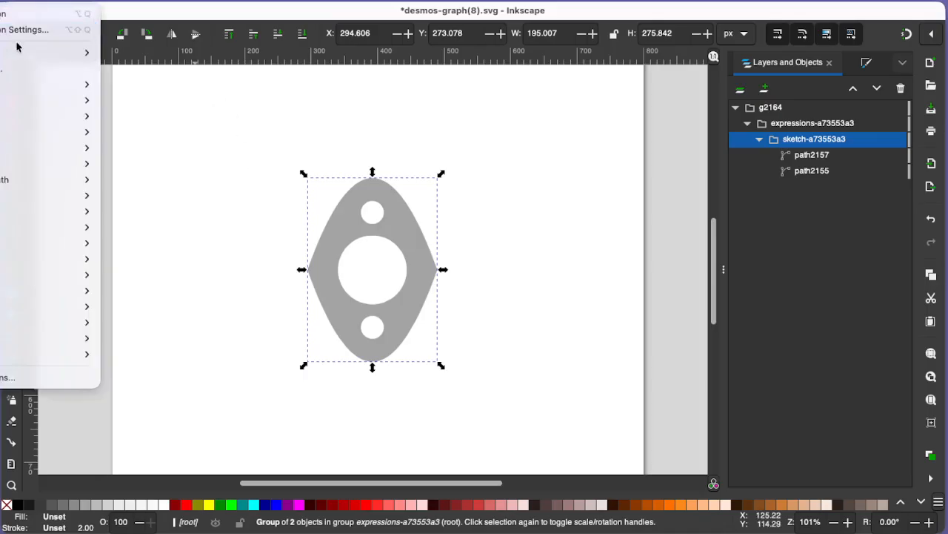
mouse_move(87, 87)
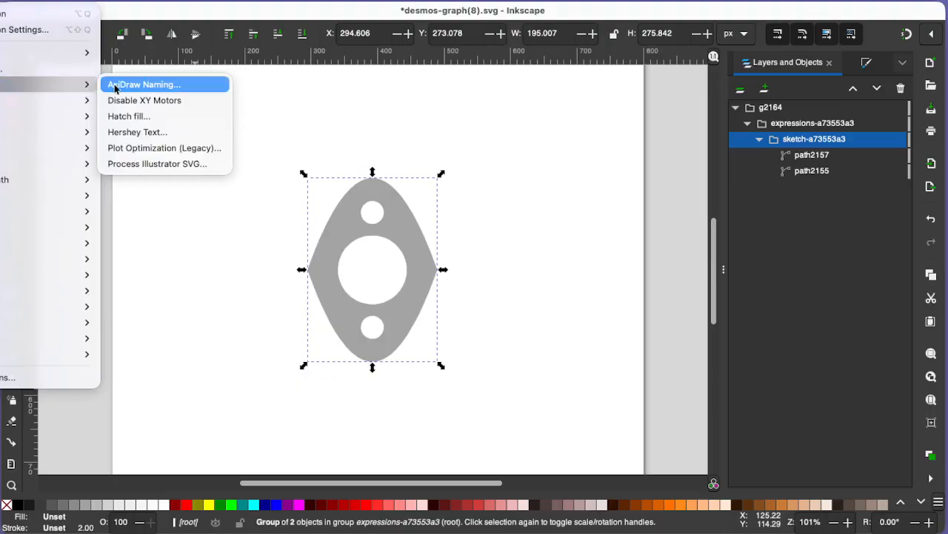
left_click(149, 119)
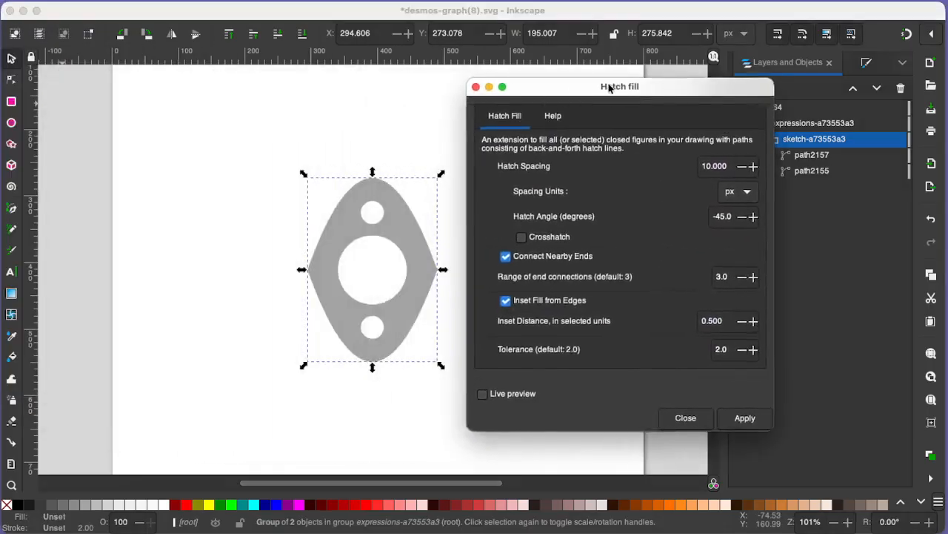
mouse_move(612, 89)
left_mouse_down()
mouse_move(672, 101)
mouse_move(686, 115)
left_mouse_up()
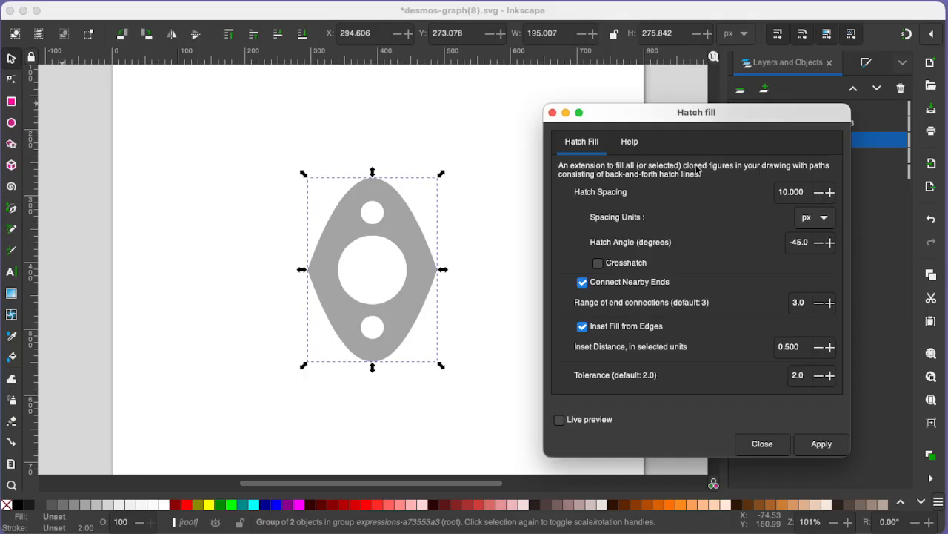
left_click(594, 419)
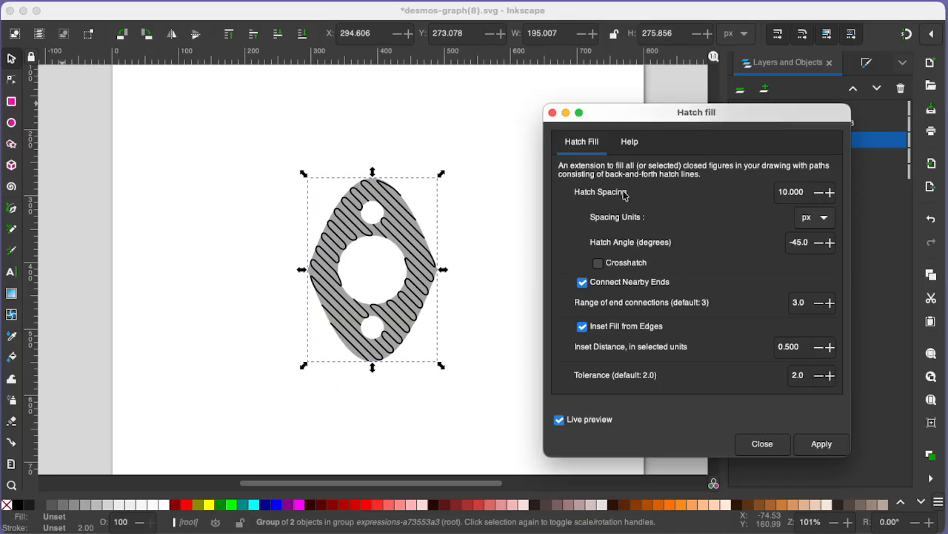
Try hatch spacings of 10.6 px and 20.1 px in the live preview
double_click(830, 191)
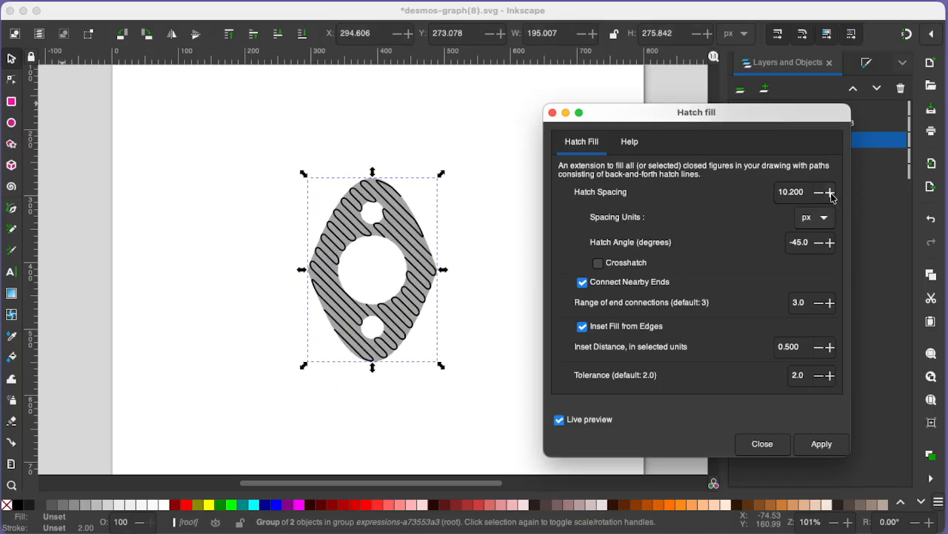
double_click(830, 192)
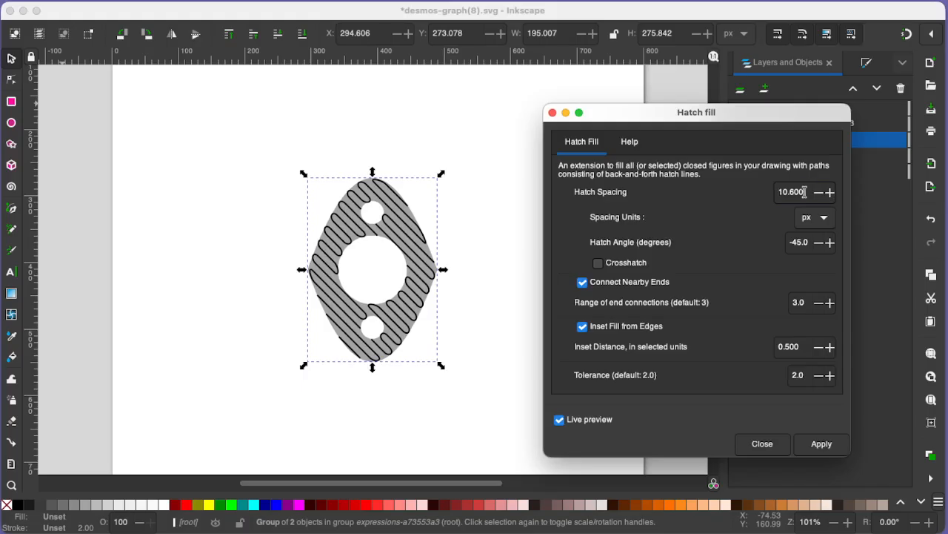
left_click_drag(806, 192, 757, 194)
type("20")
left_click(829, 191)
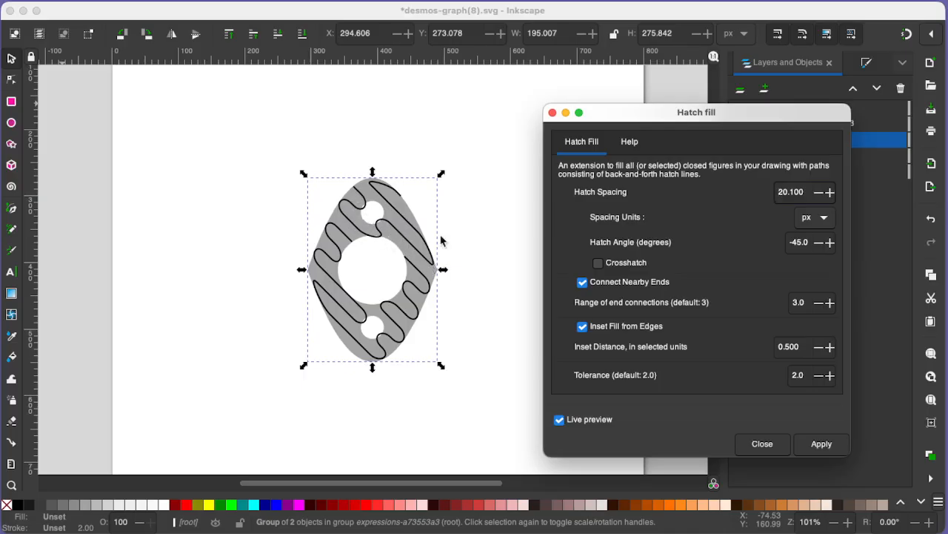
Set the hatch spacing to 5.1 px
left_click_drag(802, 192, 778, 192)
type("5")
left_click(830, 192)
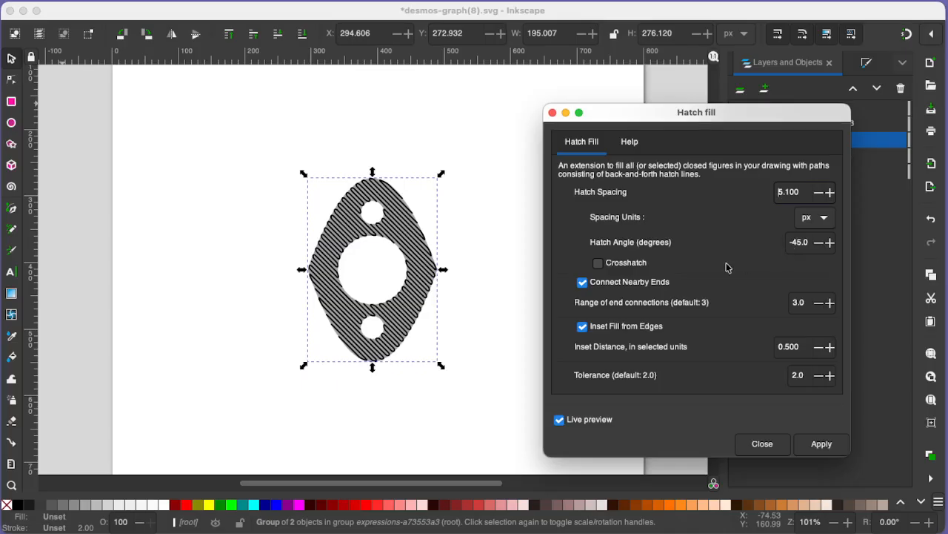
Try crosshatching and a hatch angle of 0 degrees, and turn crosshatching off again
left_click(599, 264)
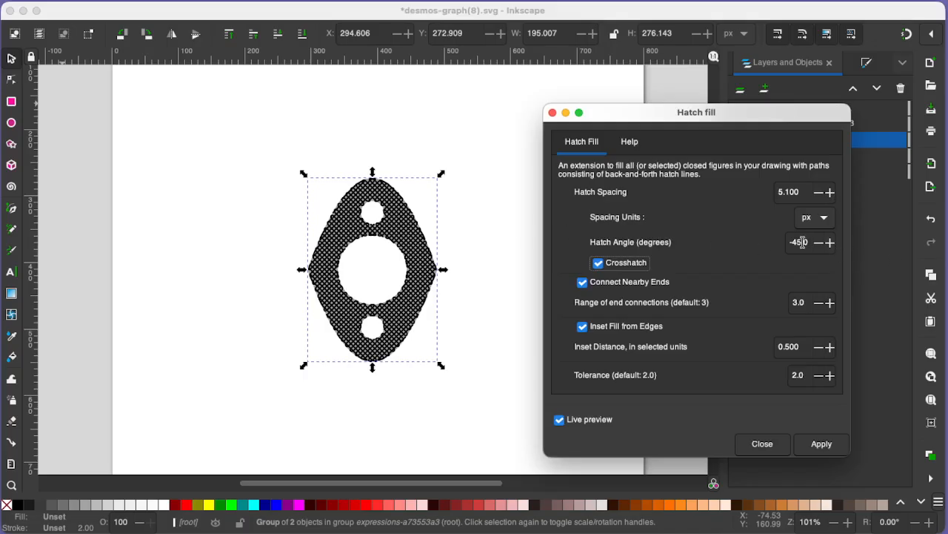
left_click_drag(808, 241, 781, 243)
type("0")
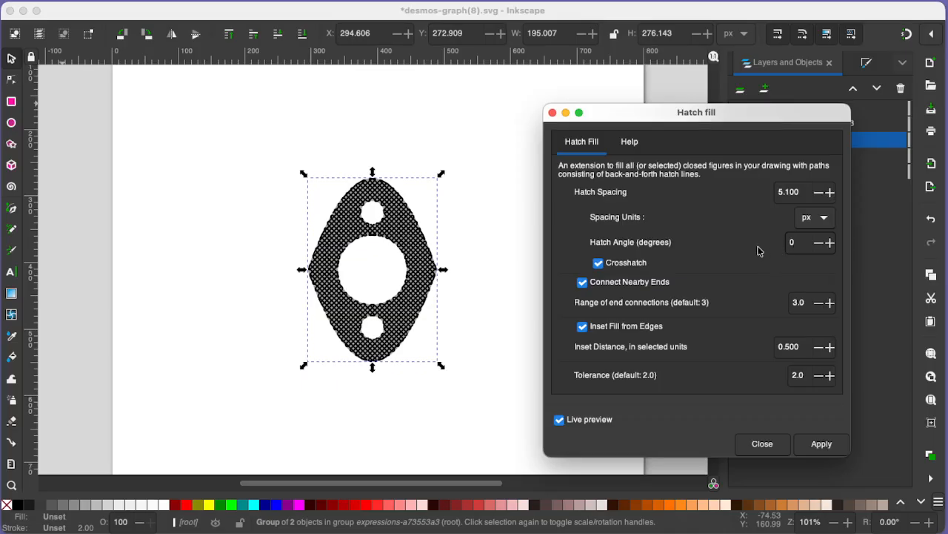
left_click(610, 267)
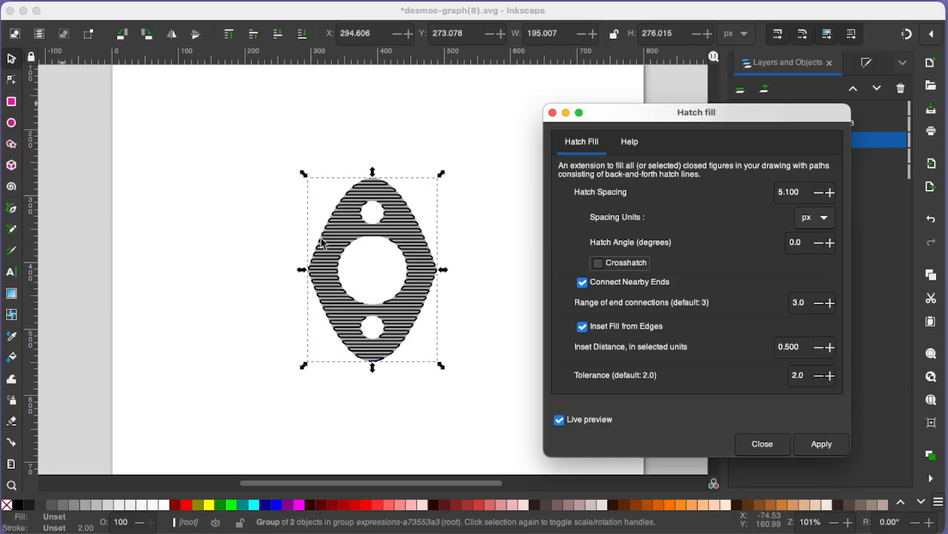
Set the hatch angle to 90 degrees, preview it with crosshatching, and leave crosshatching off
left_click_drag(803, 243, 783, 245)
left_click(598, 263)
left_click(598, 263)
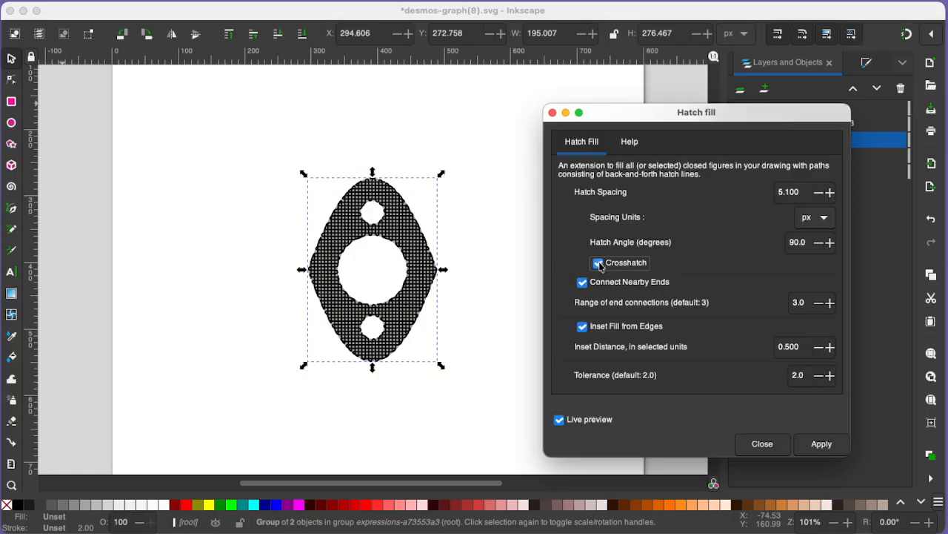
left_click(599, 265)
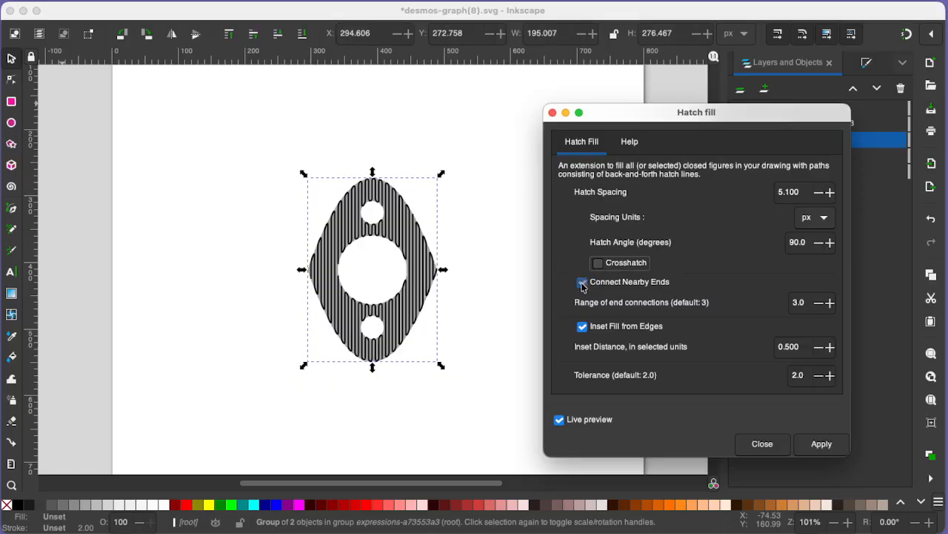
Disable connecting nearby ends, compare the fill without the edge inset, restore the inset, and apply the hatch fill
left_click(582, 283)
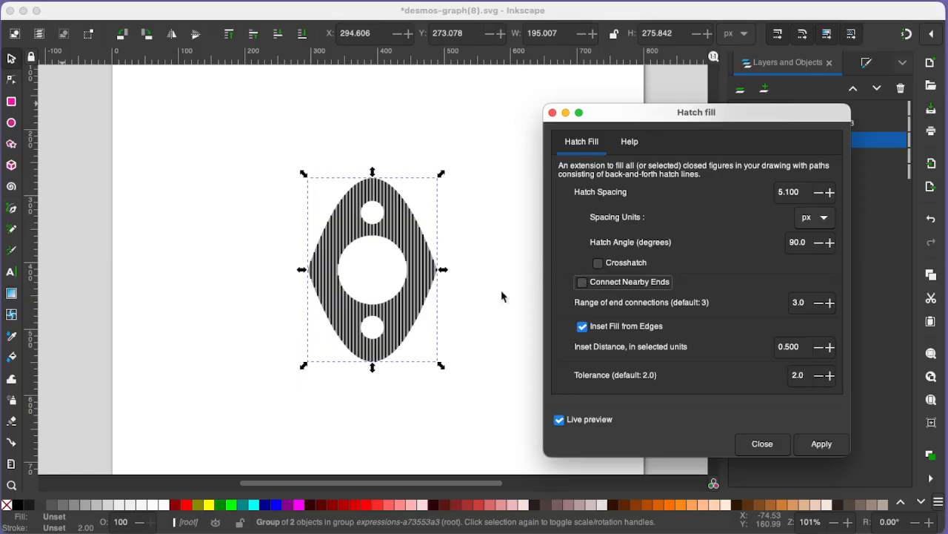
left_click(583, 327)
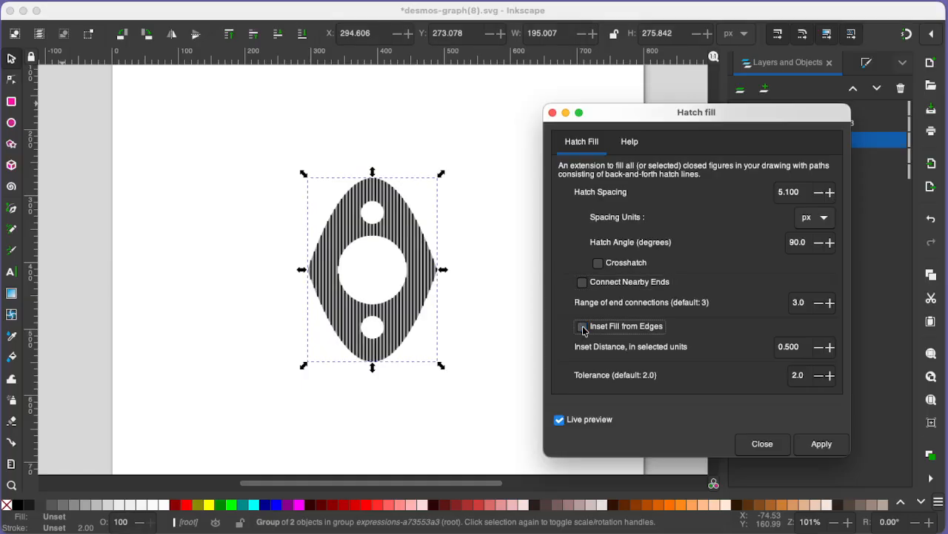
left_click(583, 328)
left_click(816, 443)
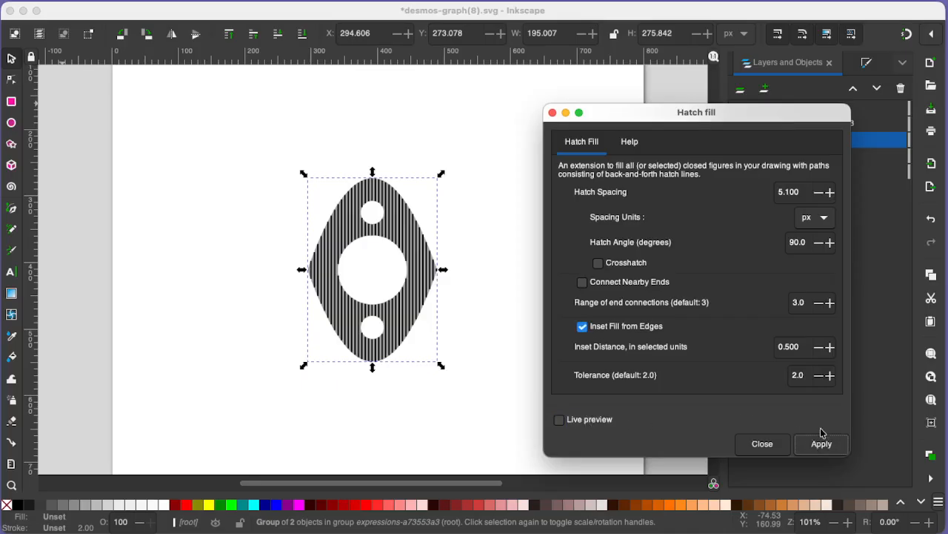
Apply the hatch fill to the selected shape and close the hatch fill settings
left_click(821, 443)
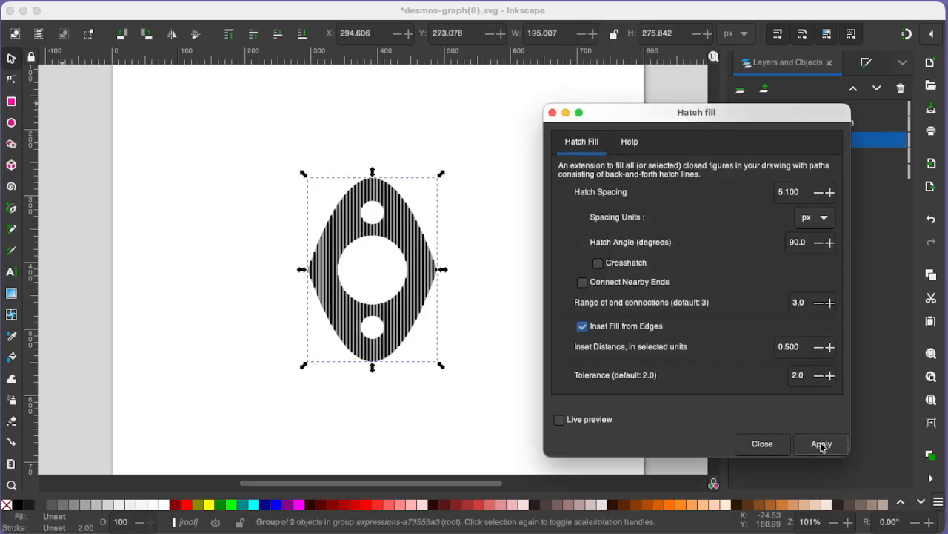
left_click(552, 112)
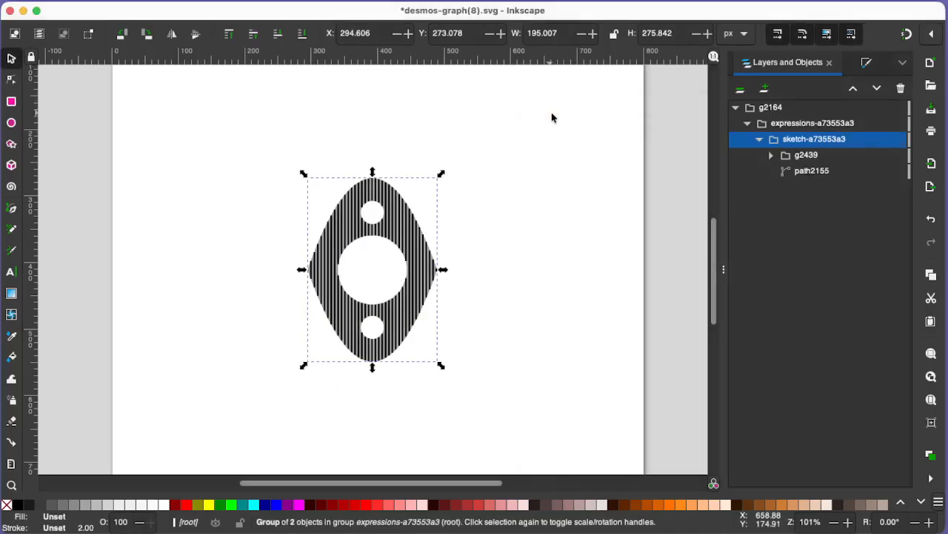
Toggle the visibility of group g2439 off and on, expand it, and select path2437 inside it
left_click(811, 176)
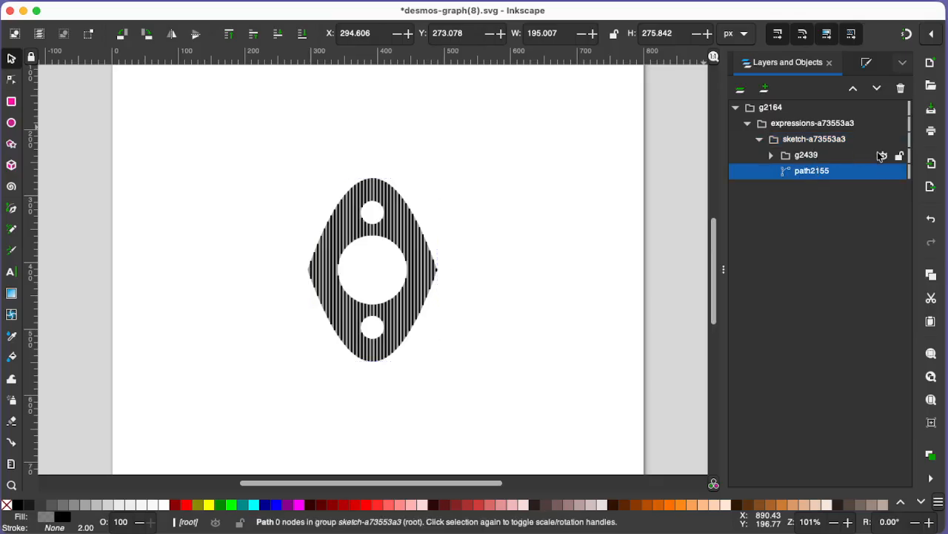
left_click(882, 156)
left_click(882, 155)
left_click(773, 156)
left_click(827, 188)
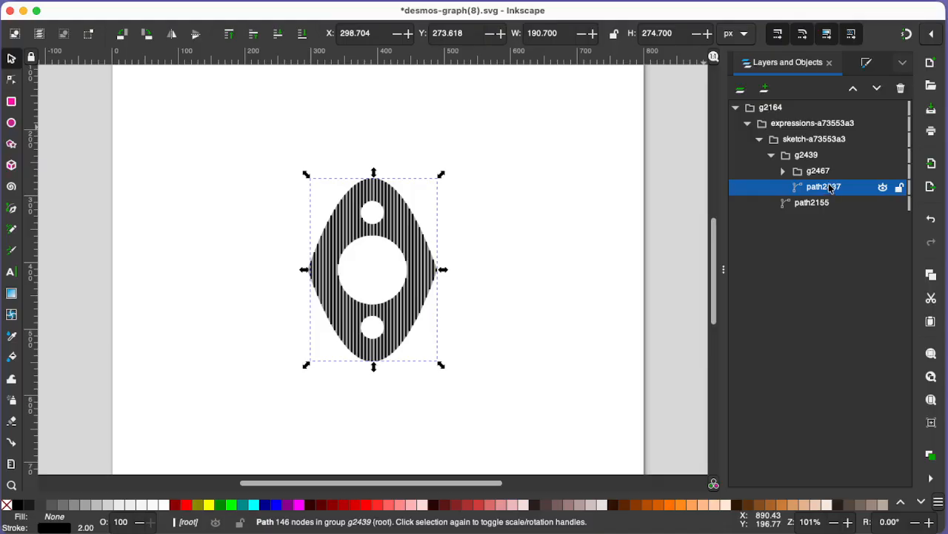
Hide path2155 and group g2467 to isolate the hatch lines of path2437
left_click(814, 204)
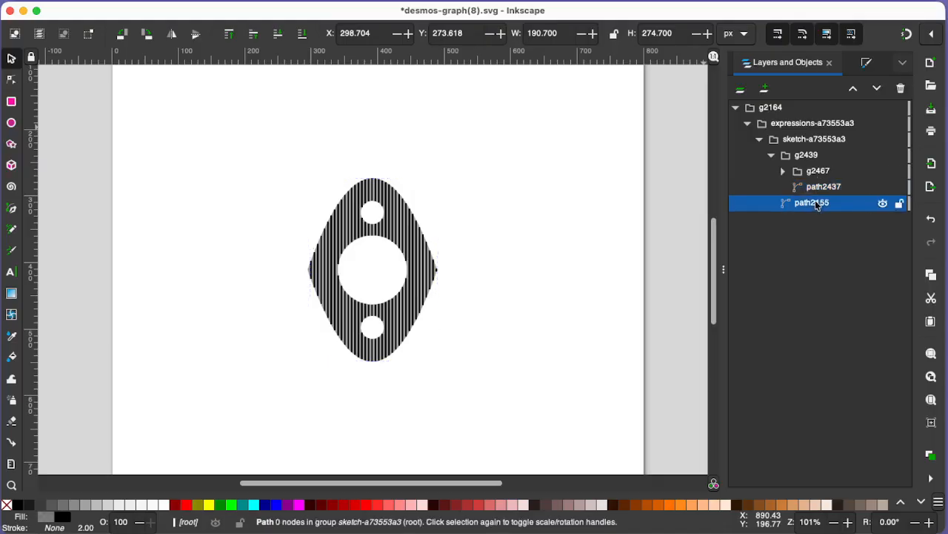
left_click(882, 204)
left_click(883, 171)
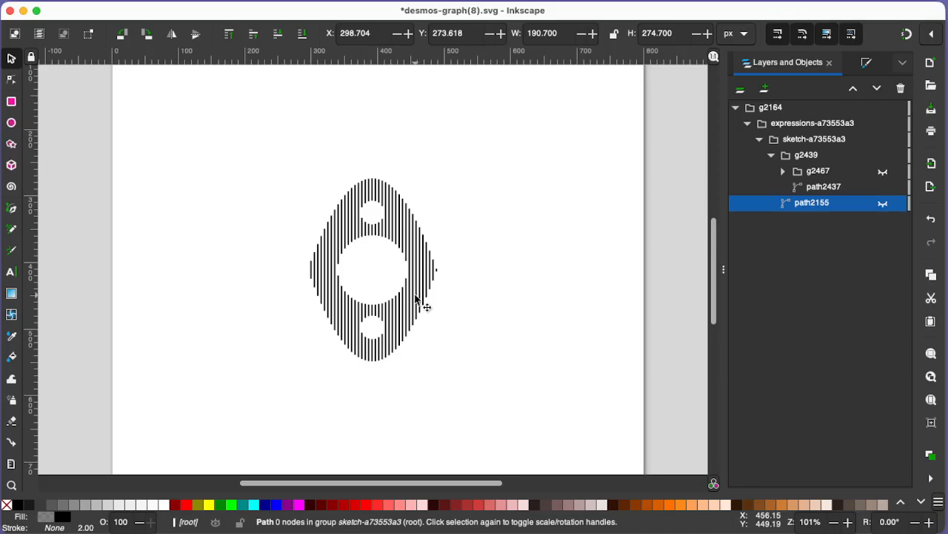
Select path2437 and hide its hatch lines, and show group g2467 and path2155 again
left_click(411, 252)
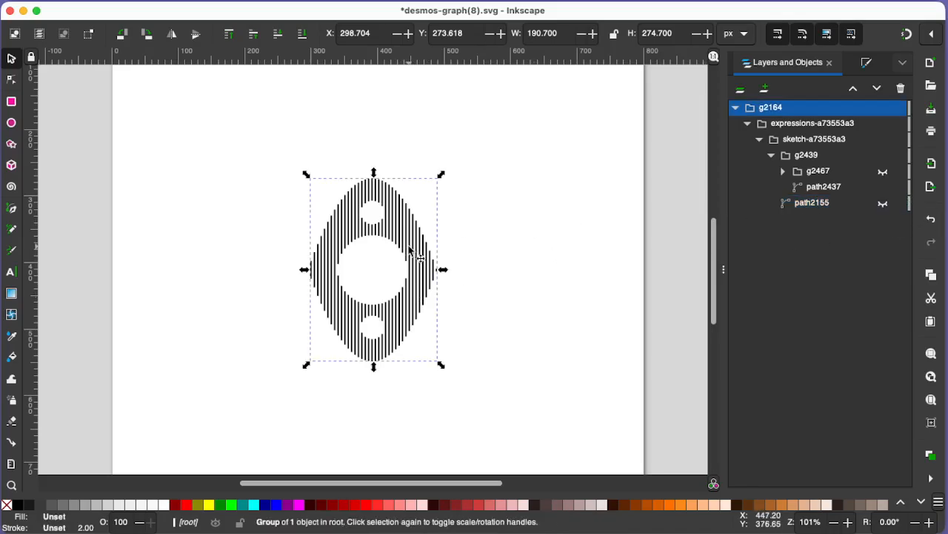
left_click(851, 205)
left_click(843, 188)
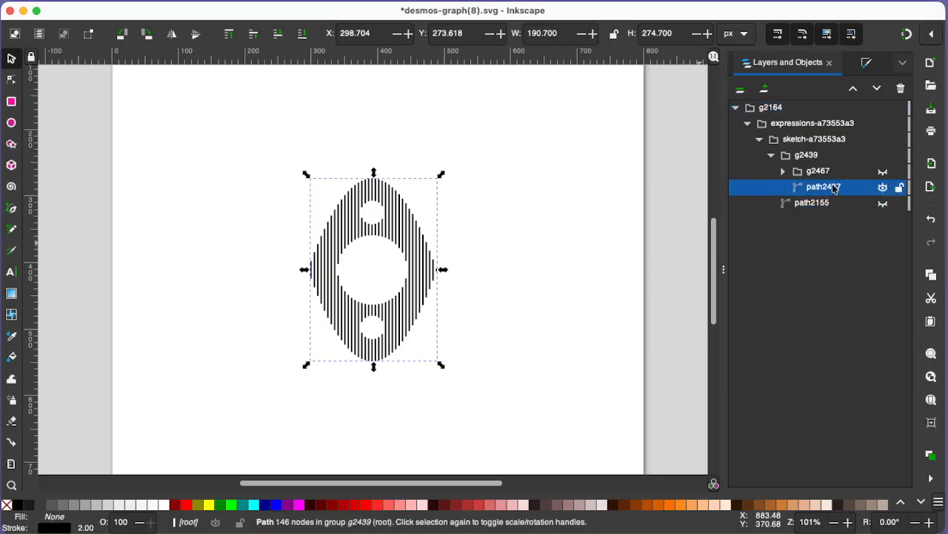
left_click(882, 187)
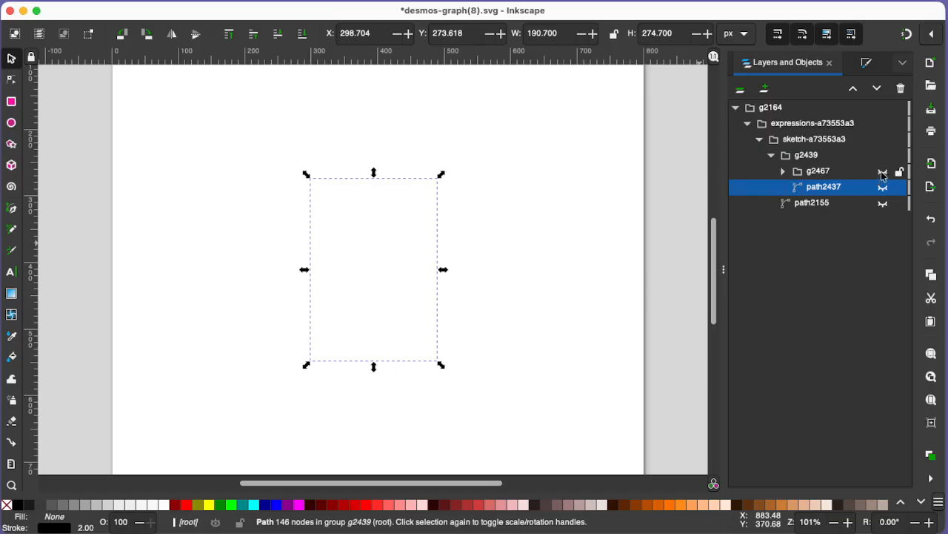
left_click(883, 187)
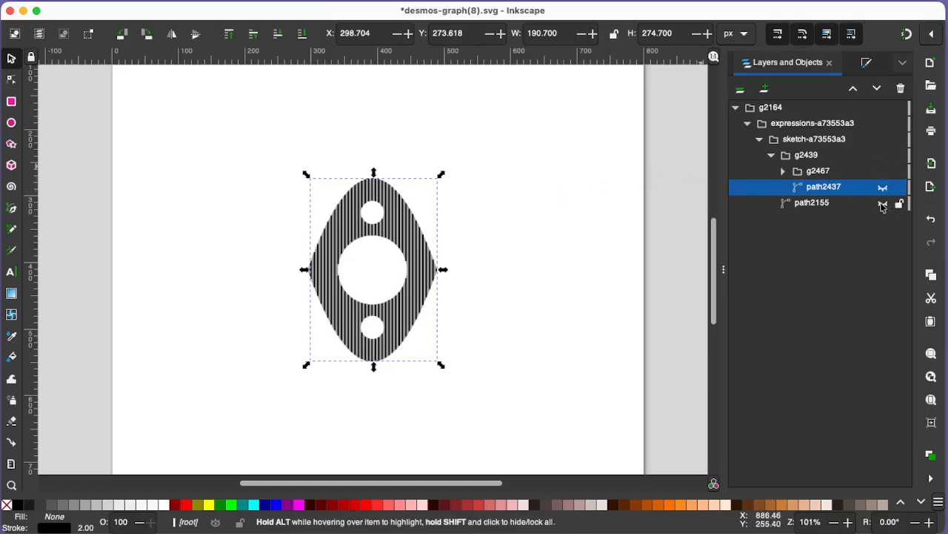
Expand group g2467, toggle path2157 off and on to check it, and hide the hatch lines of path2465
left_click(833, 171)
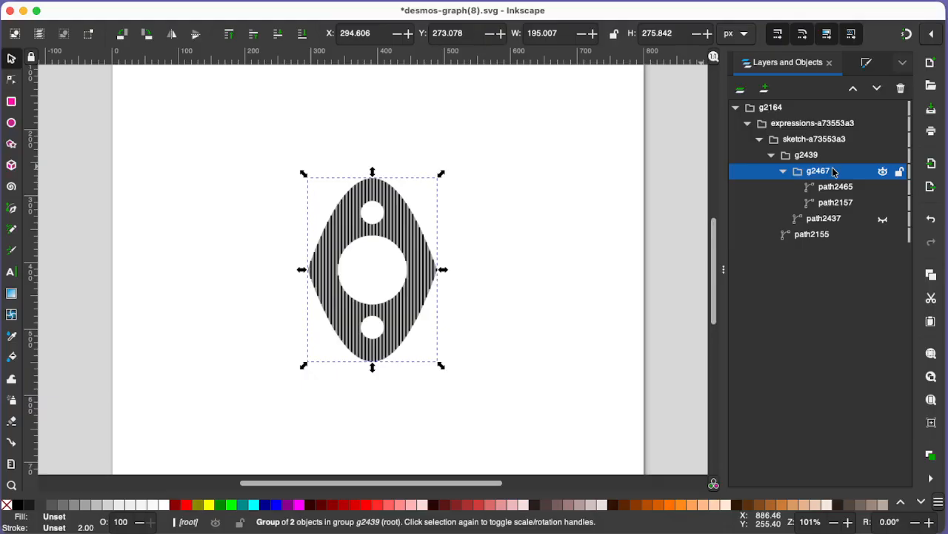
left_click(829, 190)
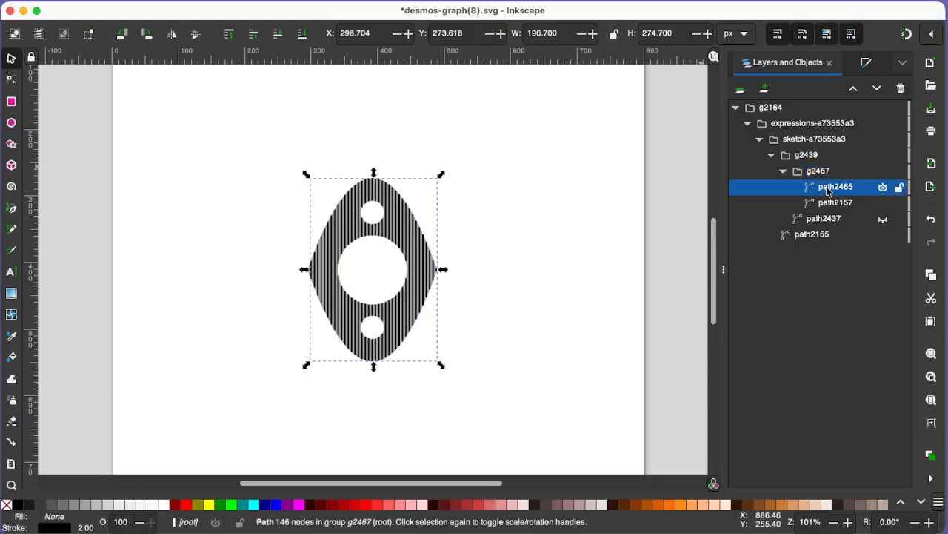
left_click(882, 203)
left_click(882, 203)
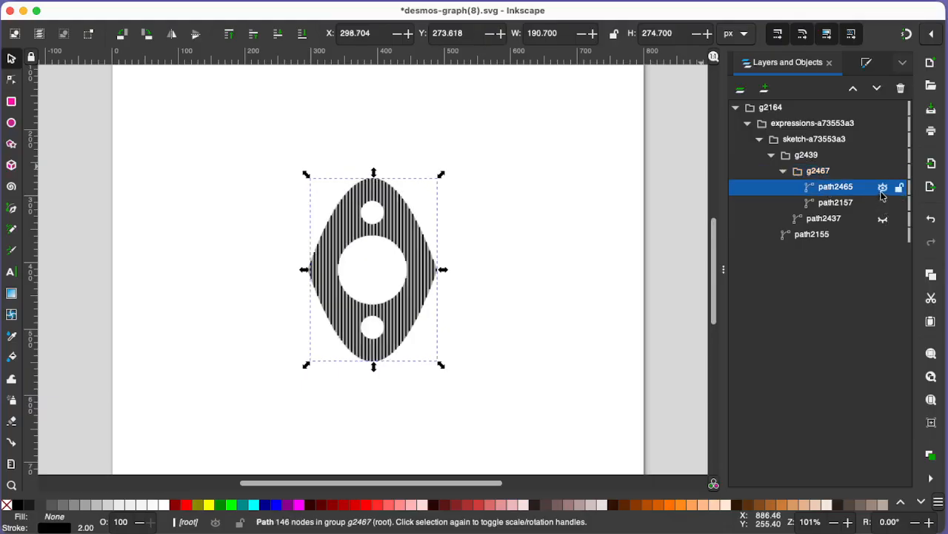
left_click(883, 187)
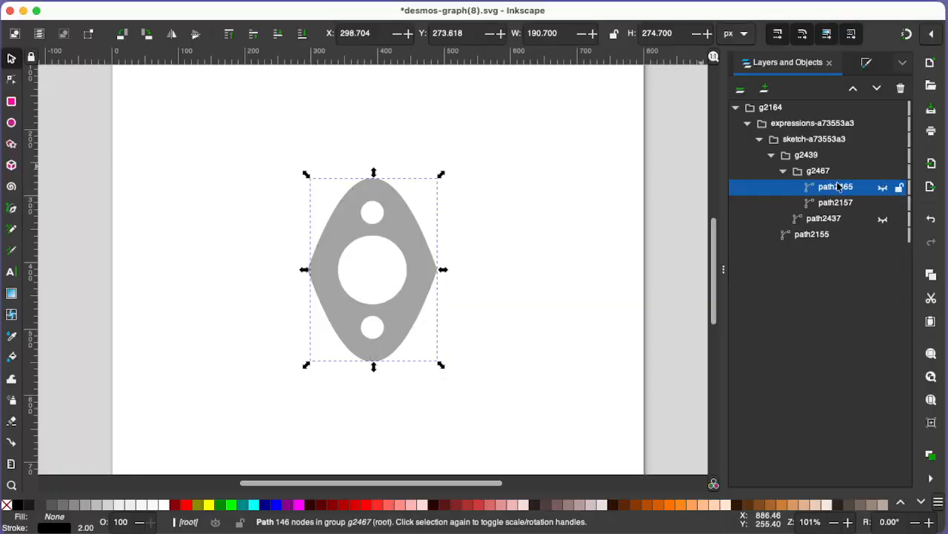